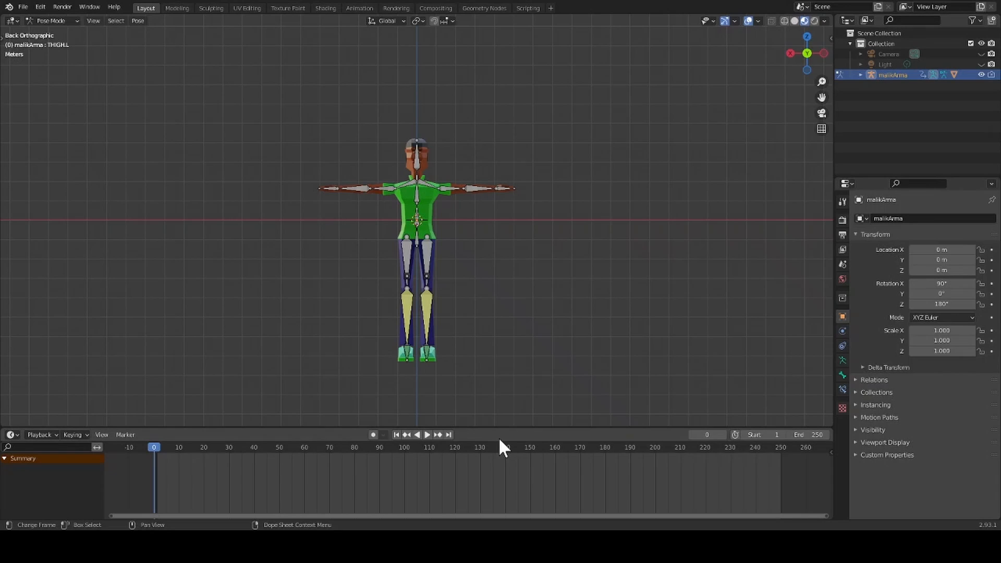
Leave Pose Mode and add the walk cycle.jpg image as a reference image aligned to the right orthographic view.
click(788, 52)
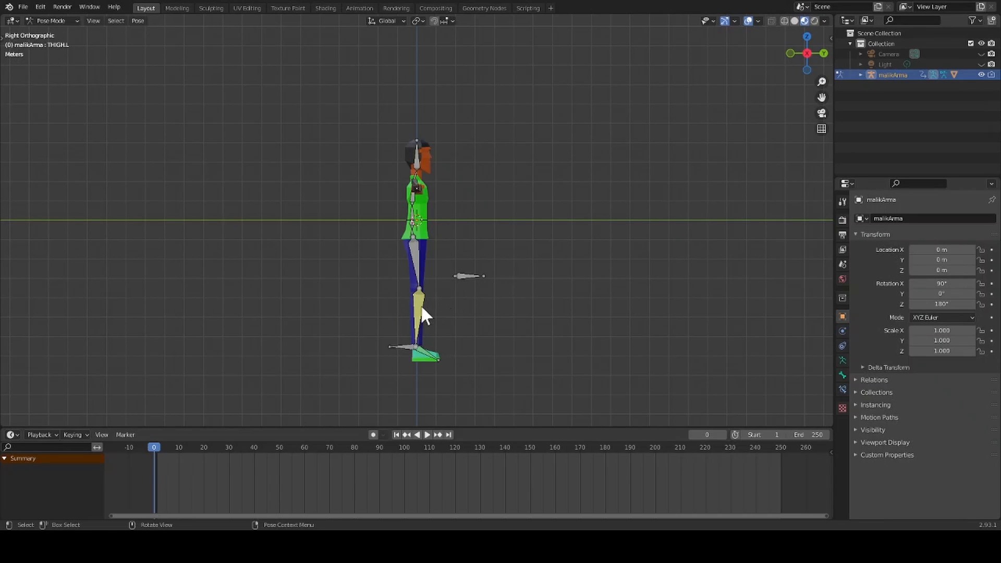
key(ctrl+Tab)
click(136, 20)
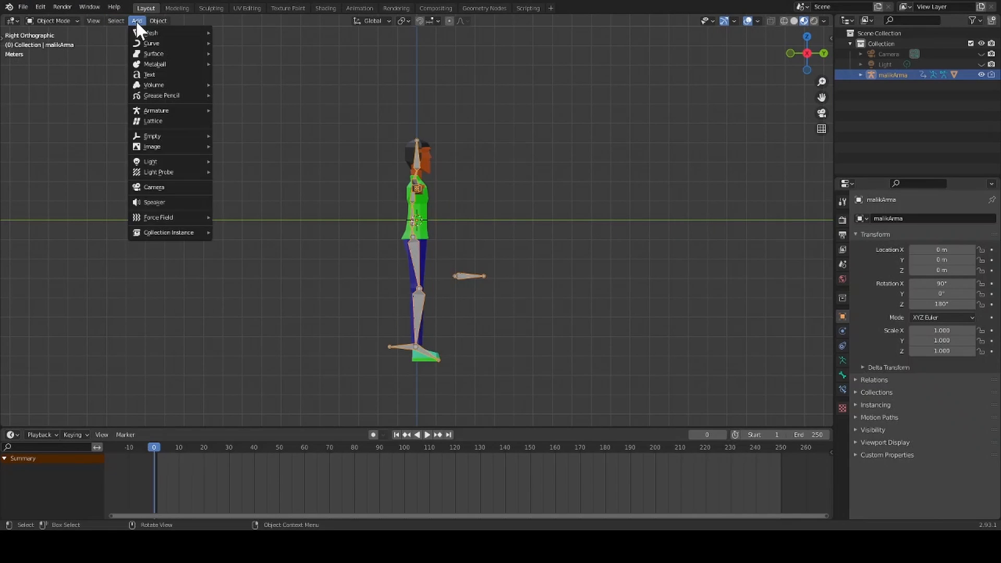
mouse_move(148, 146)
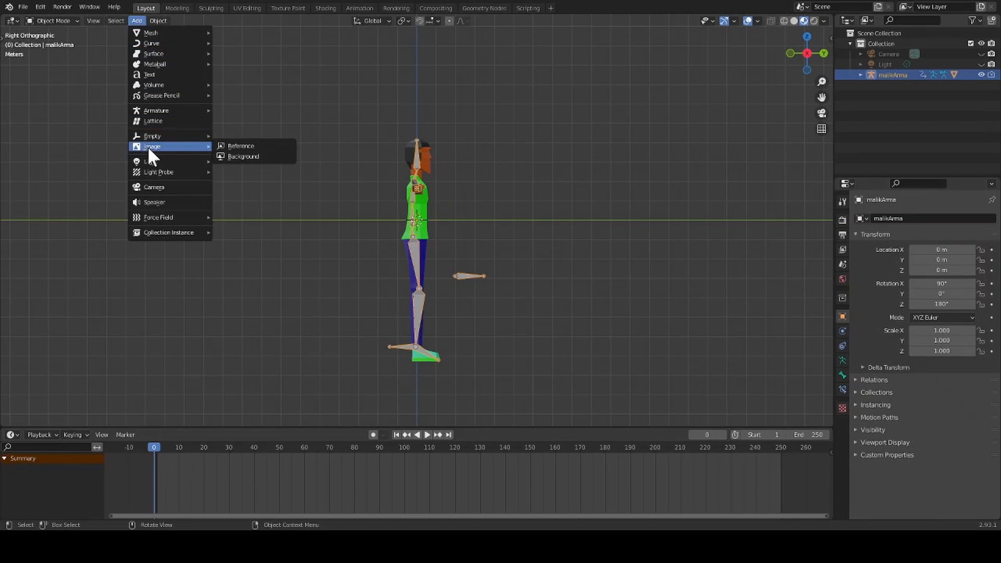
click(242, 146)
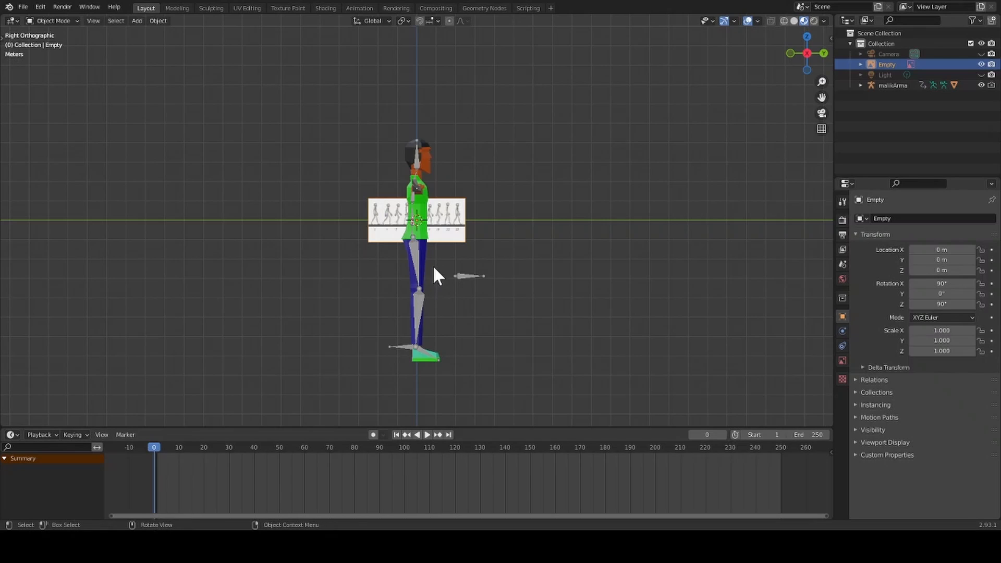
Scale the walk-cycle reference image up to about 8.08 so its figures approach the character's size.
scroll(425, 230, up, 5)
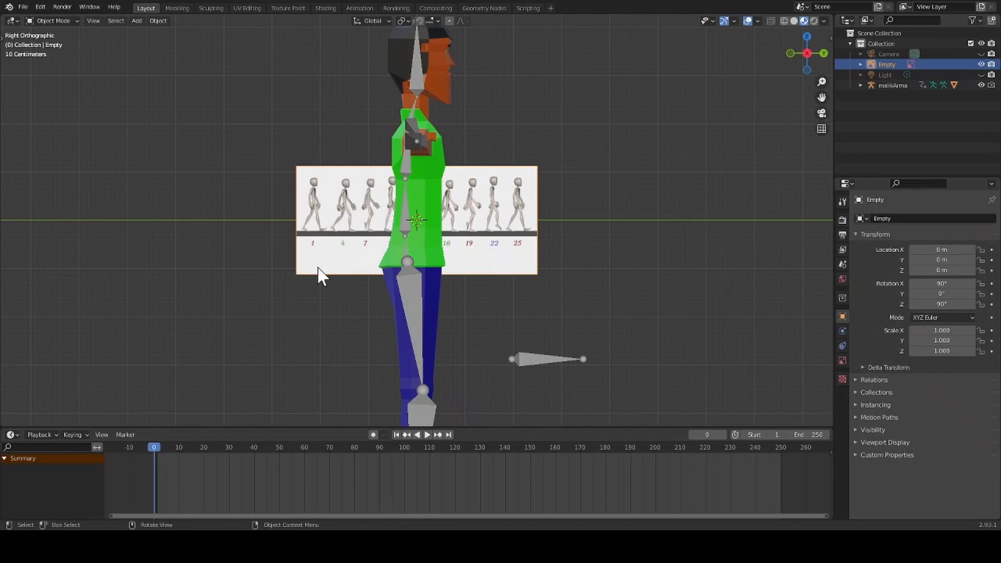
key(s)
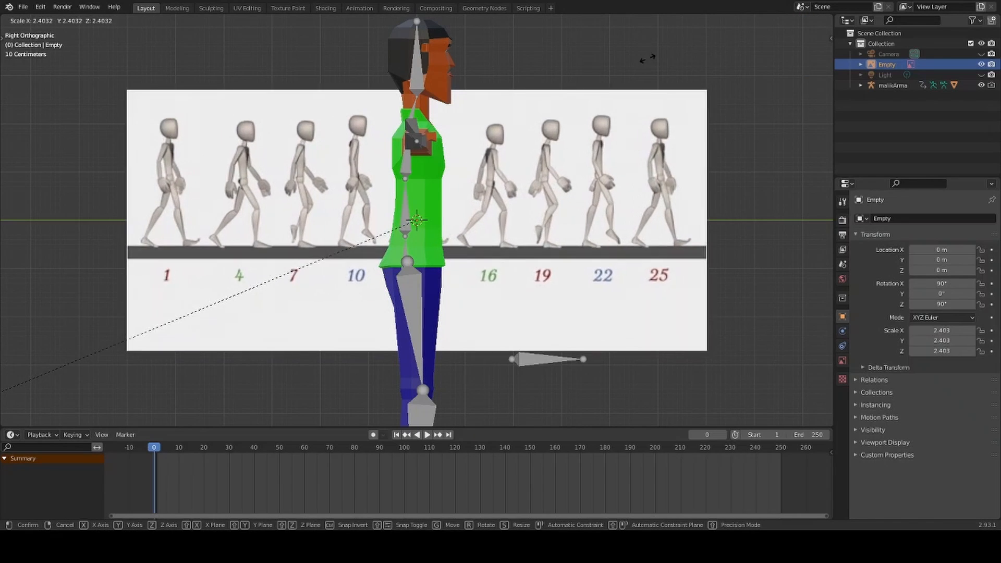
click(585, 91)
scroll(606, 95, down, 6)
key(s)
click(875, 390)
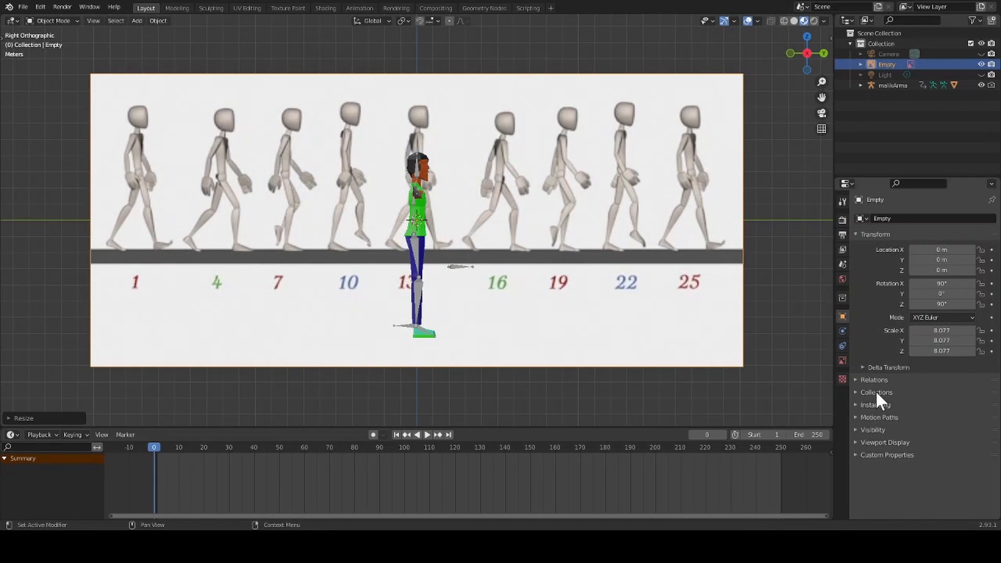
Lower the reference image about 3.87 m along Z and start the Shortcut VUr key display.
key(g)
key(z)
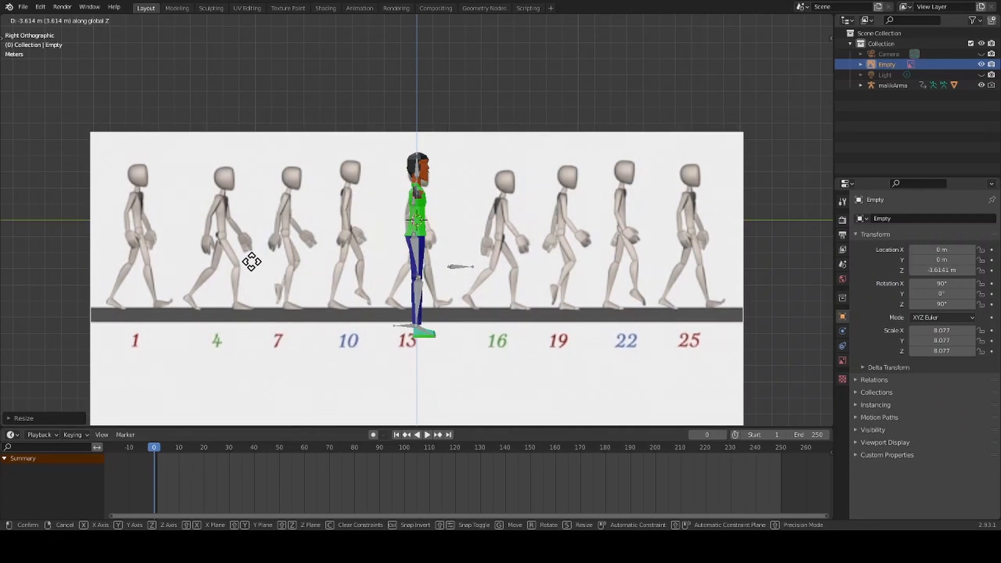
click(255, 266)
click(831, 38)
click(776, 49)
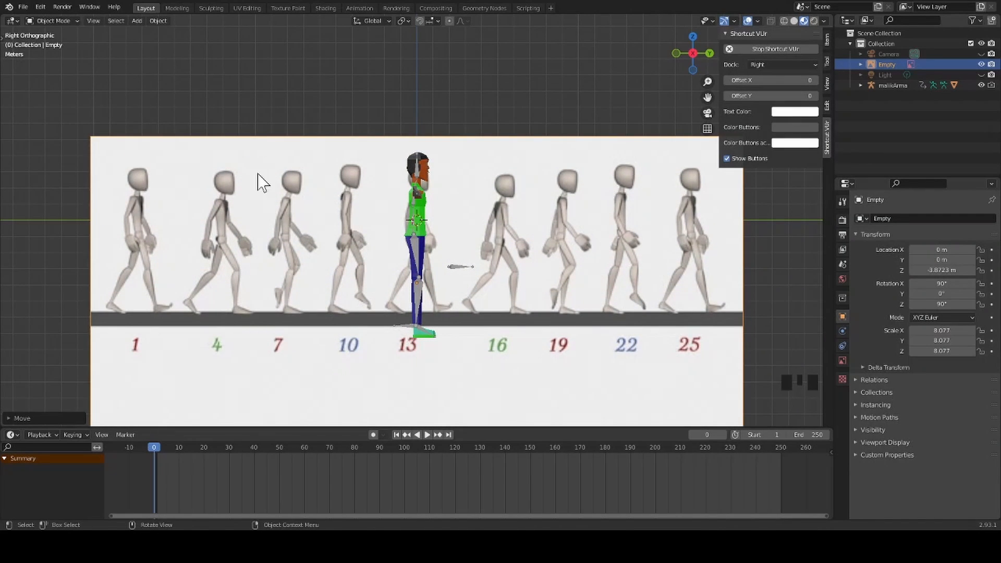
Scale the reference image to about 10.19 and lower it to about -4.78 m on Z, aligning its floor with the feet.
key(s)
key(Escape)
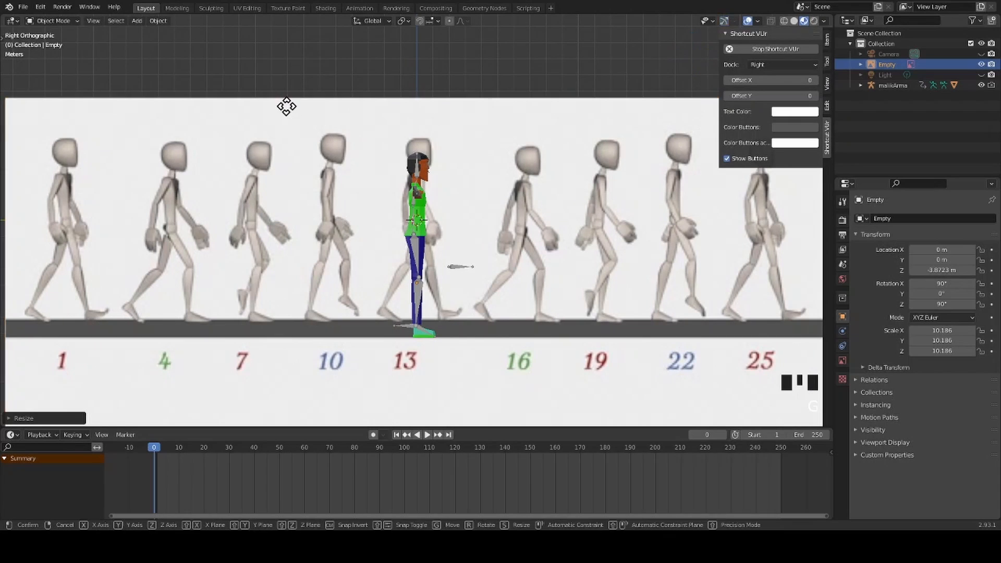
key(g)
key(z)
click(288, 119)
key(g)
key(z)
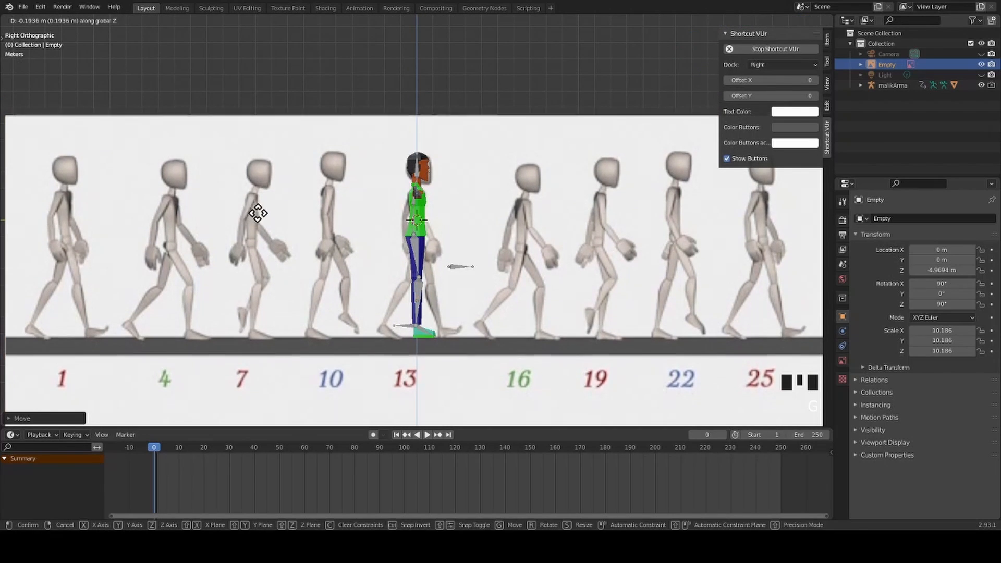
right_click(257, 211)
key(g)
key(z)
right_click(239, 207)
double_click(239, 207)
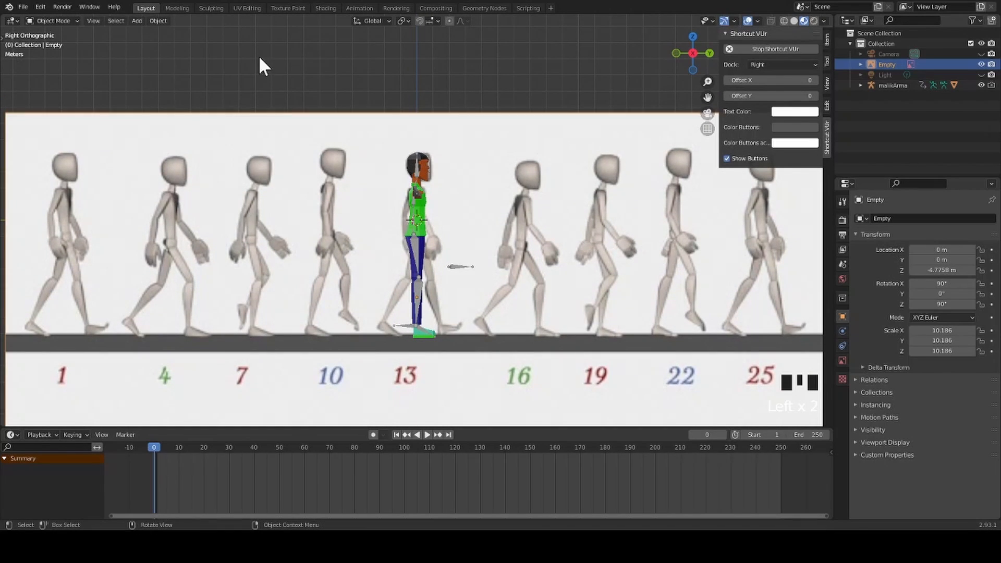
Move the reference image along Y to about 21.8 m so the frame 1 figure sits behind the character.
key(g)
key(y)
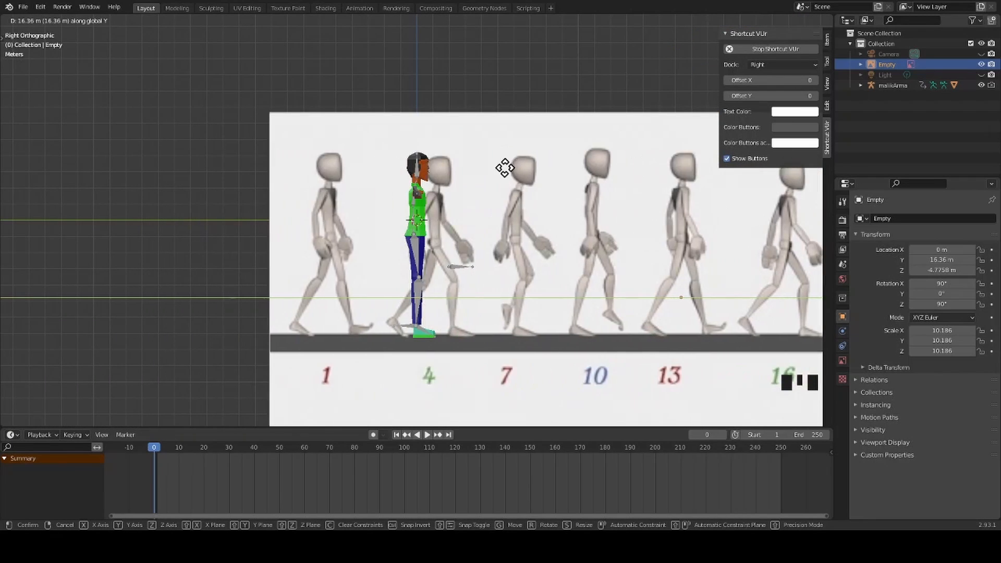
click(593, 175)
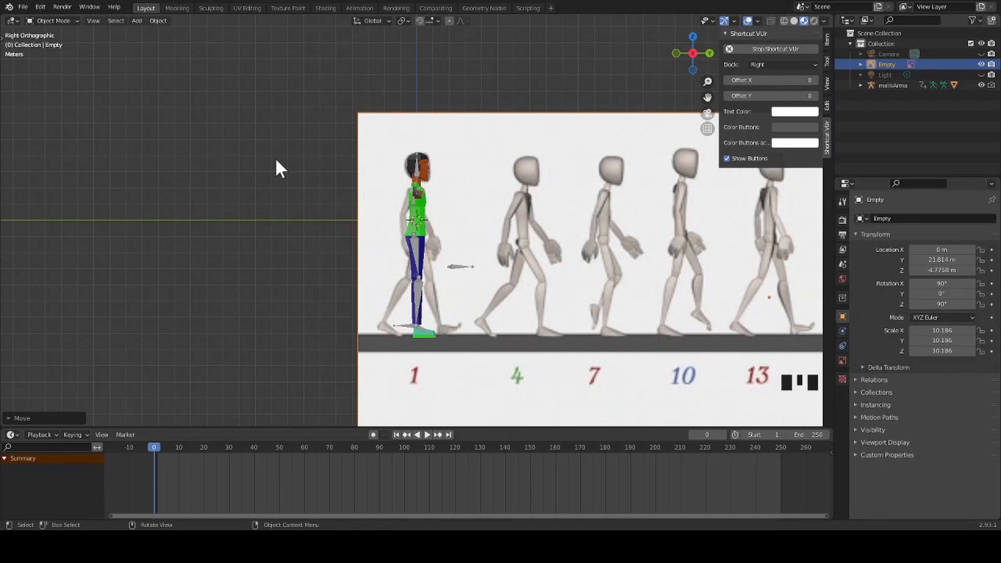
Select the malikArma armature and switch it to Pose Mode.
click(416, 173)
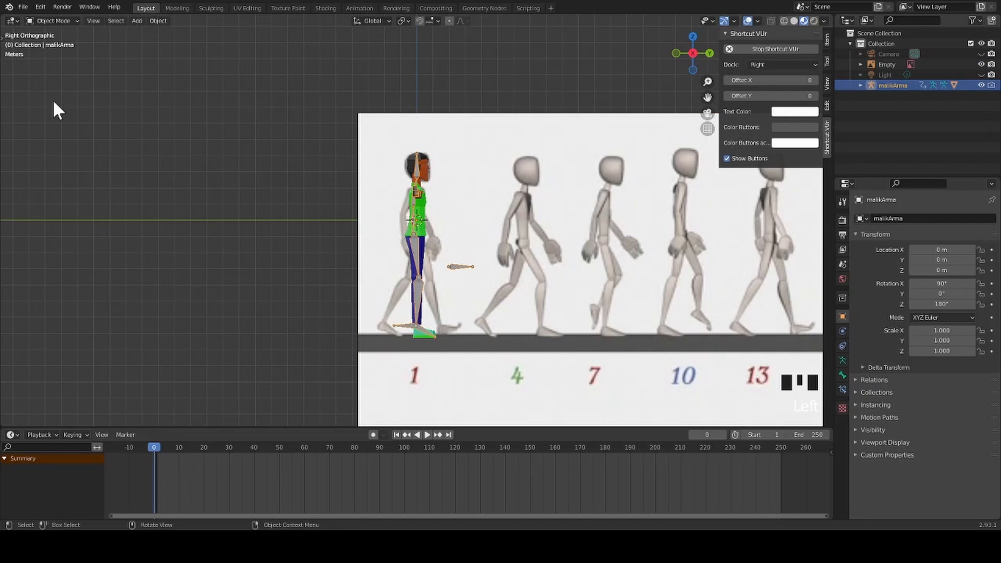
click(54, 21)
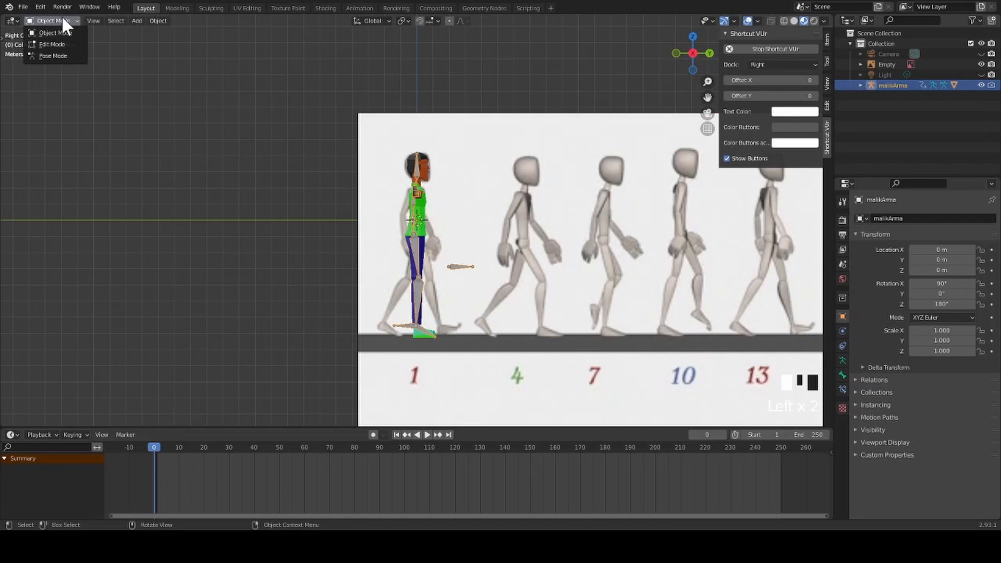
click(67, 58)
Turn on auto keying and set the current timeline frame to 1.
key(Right)
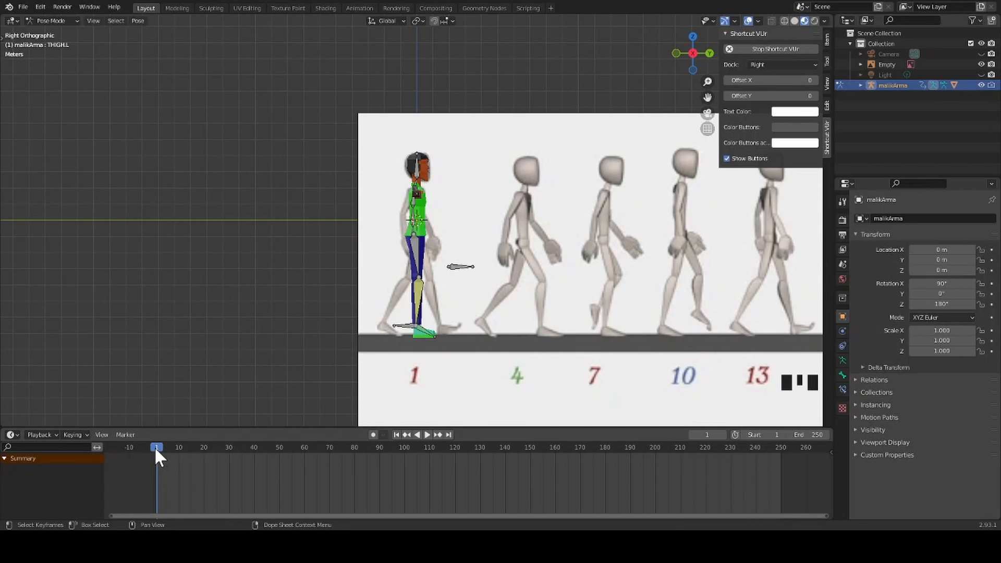
click(373, 434)
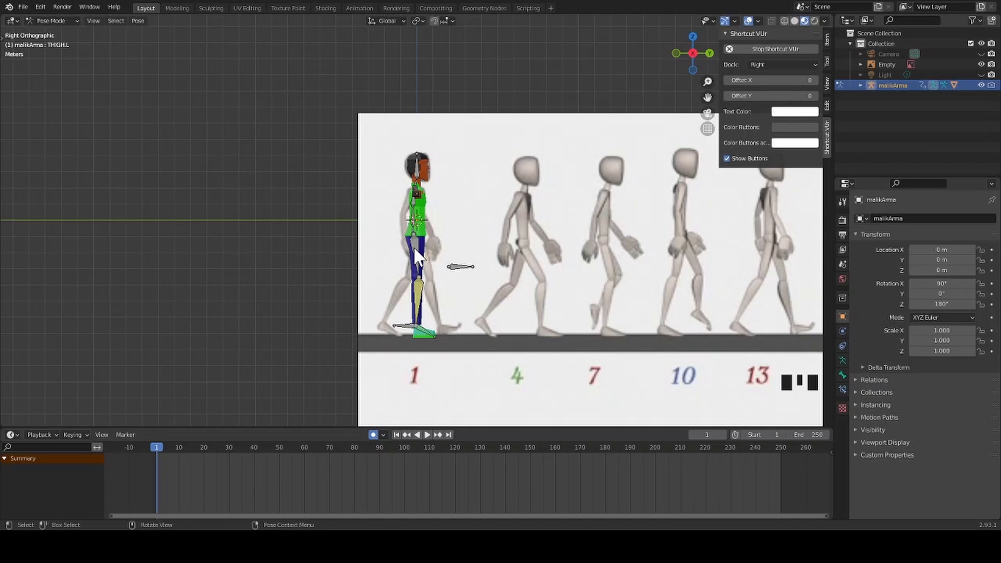
key(Left)
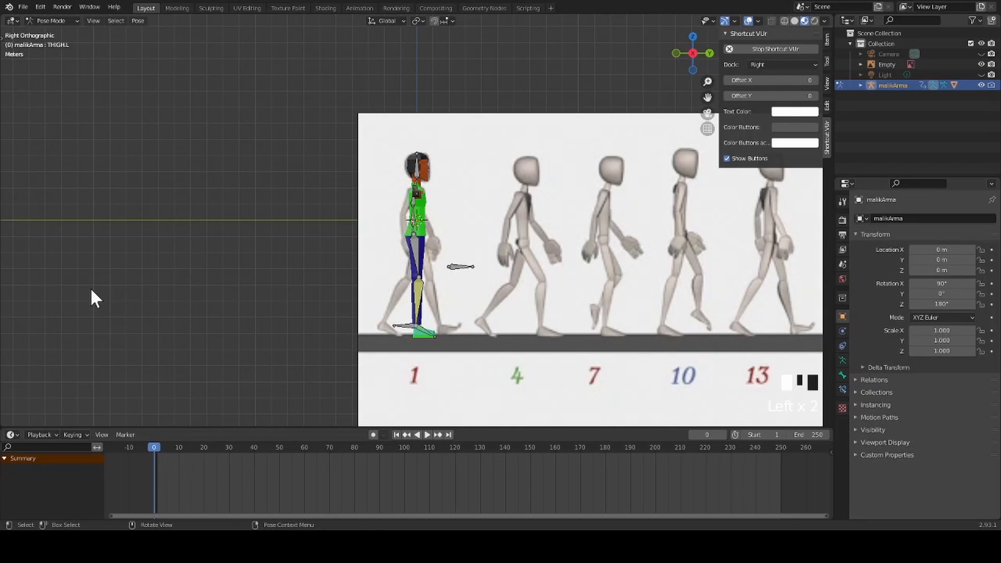
click(156, 448)
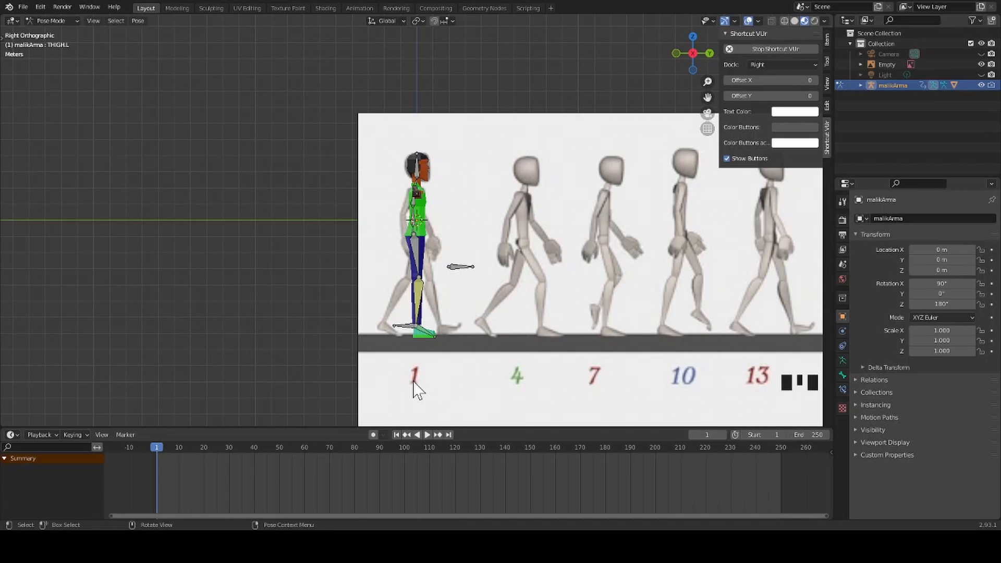
Enable opacity on the walk-cycle reference image, lower it to about 0.26, and set its depth to Front.
click(774, 199)
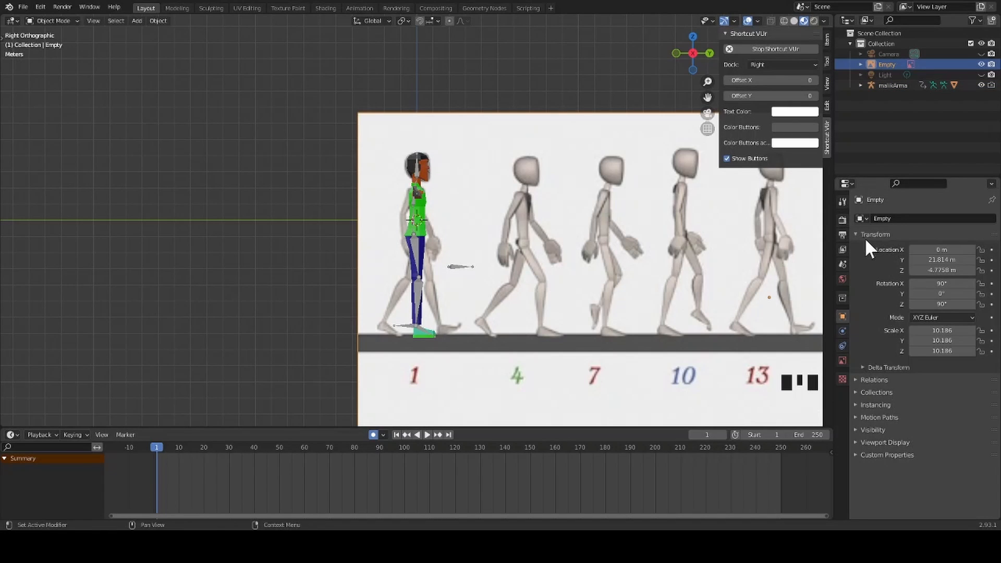
click(843, 361)
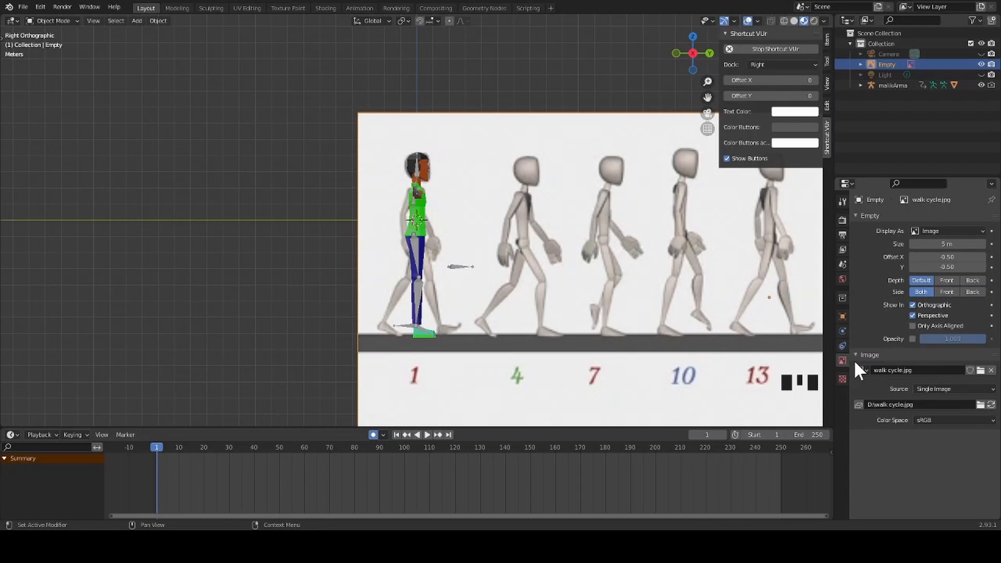
click(912, 339)
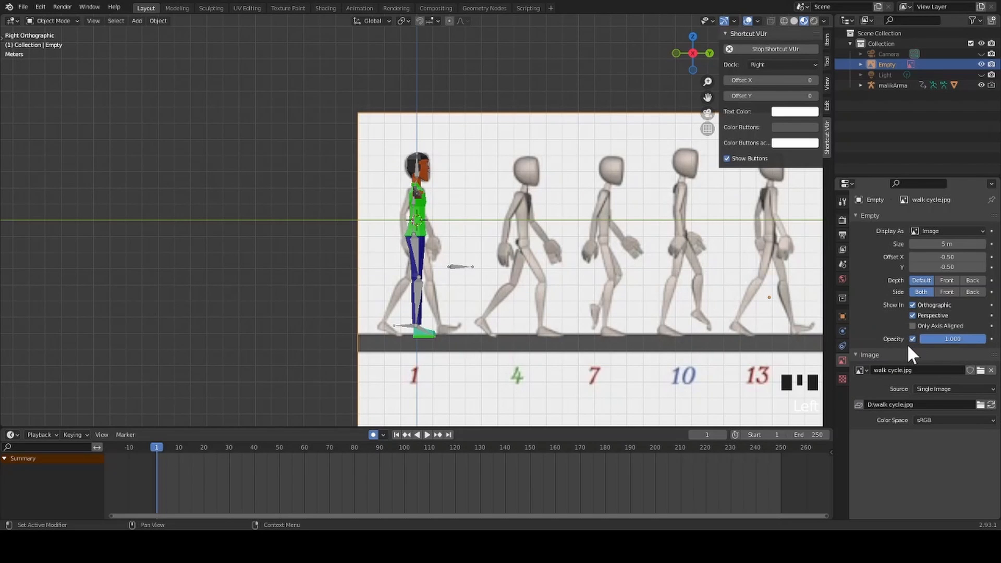
drag(967, 336, 922, 338)
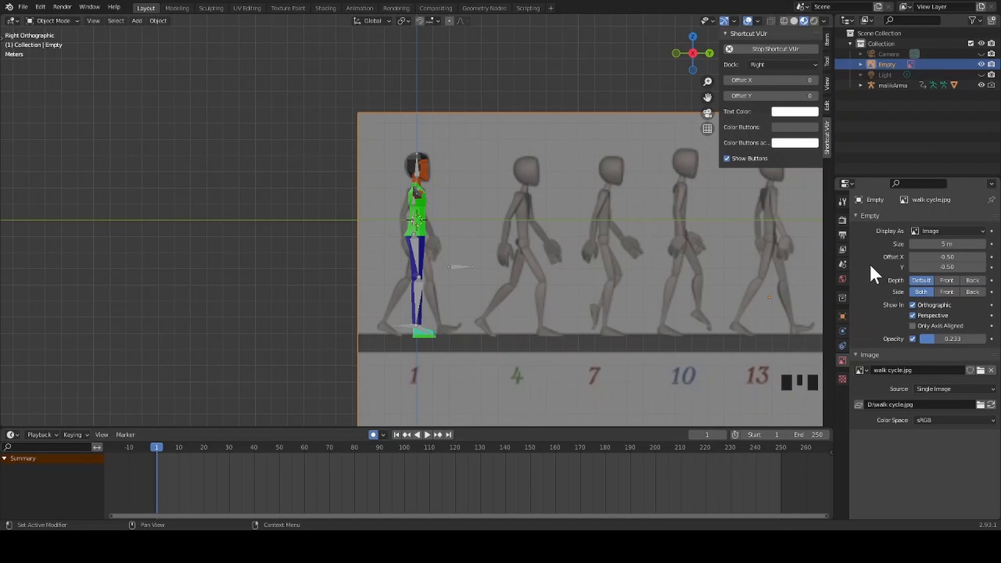
click(947, 281)
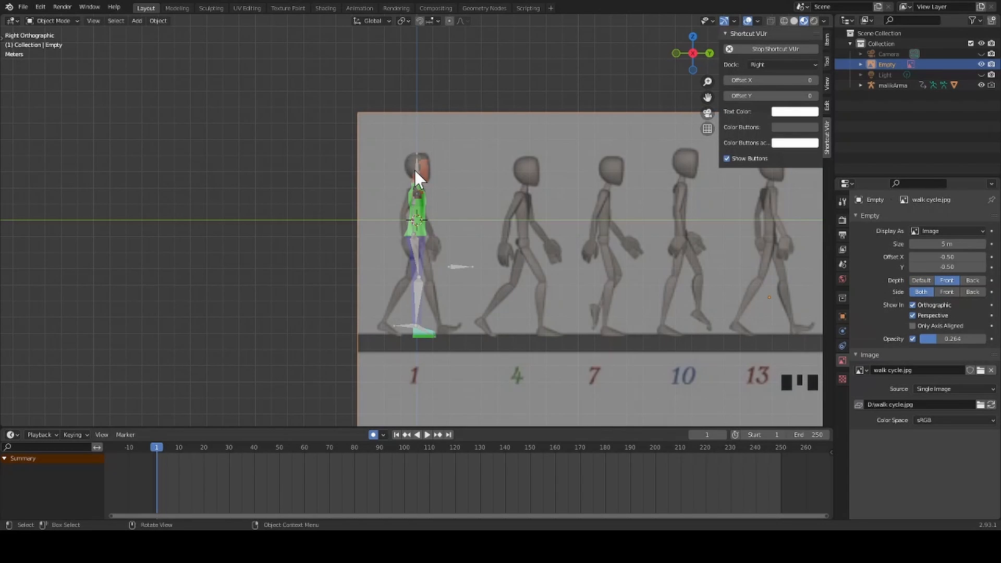
Reselect the character's armature behind the faded reference image and return it to Pose Mode.
click(415, 167)
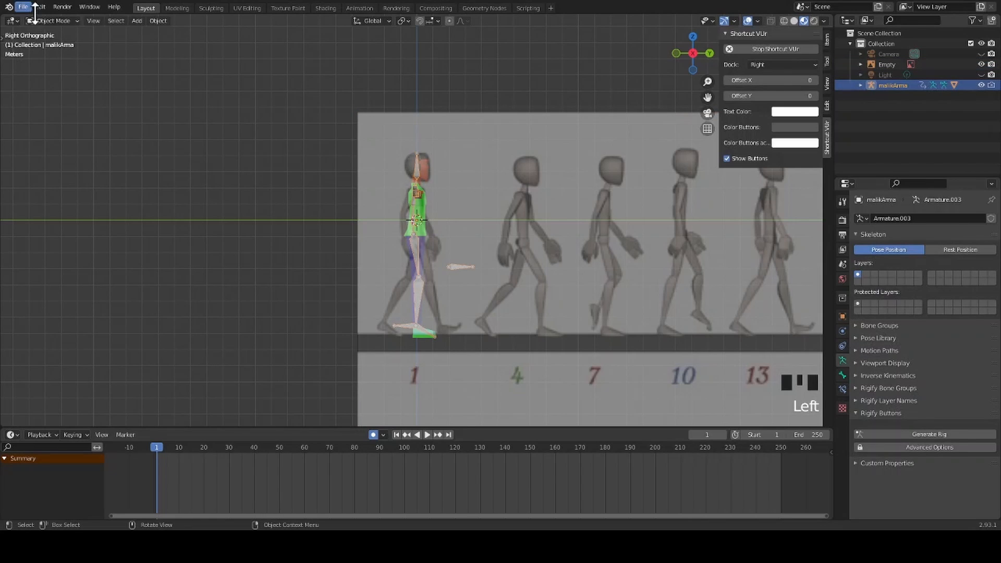
click(74, 19)
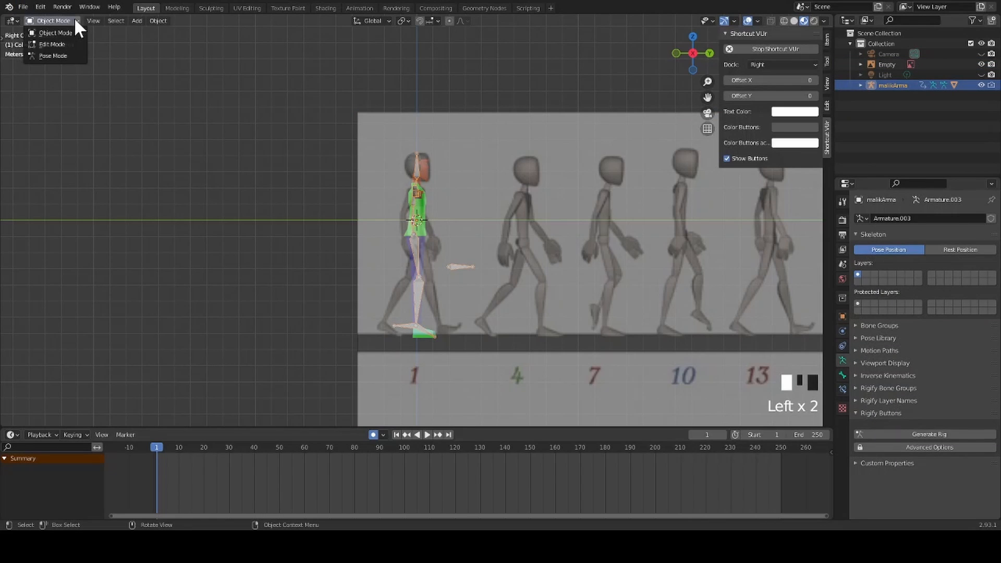
click(70, 52)
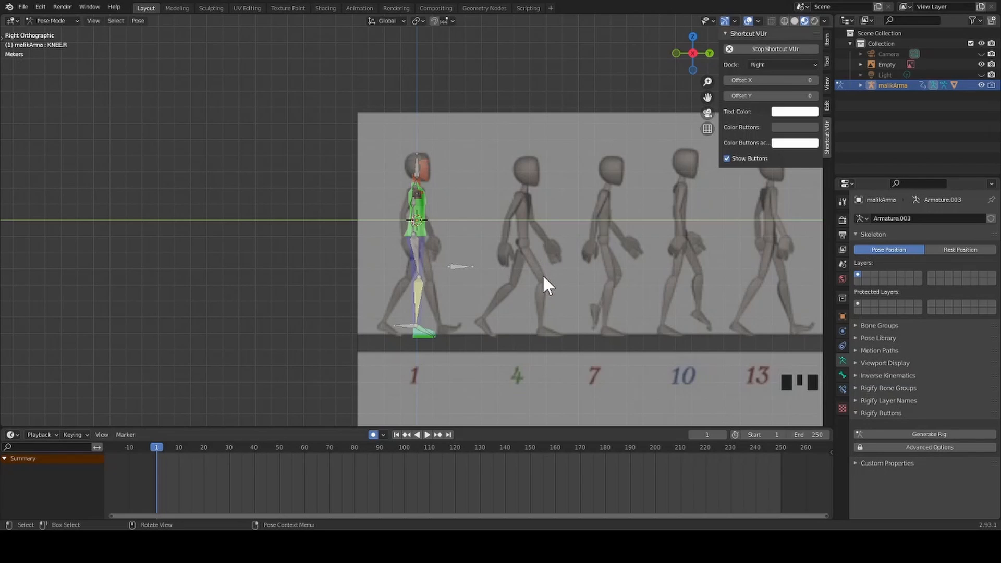
Move the HEEL.R bone about 1.65 m forward along Y and rotate it to match the front foot of pose 1.
click(415, 250)
click(405, 328)
key(g)
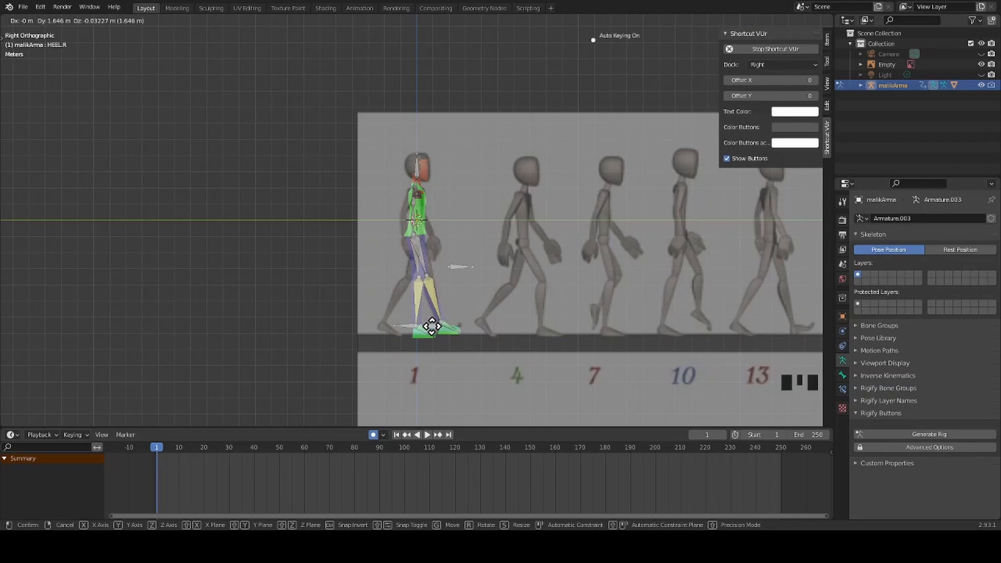
click(432, 327)
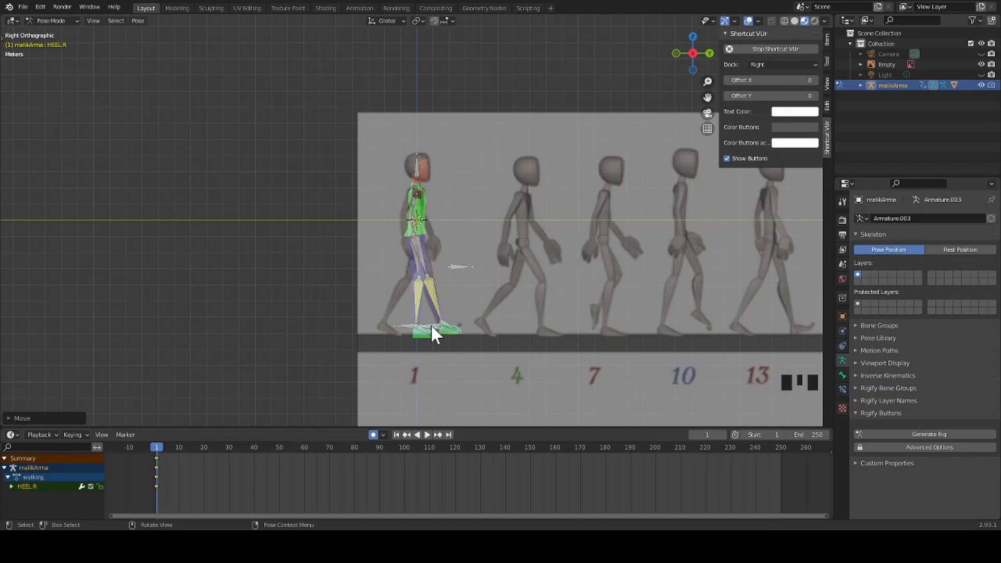
key(g)
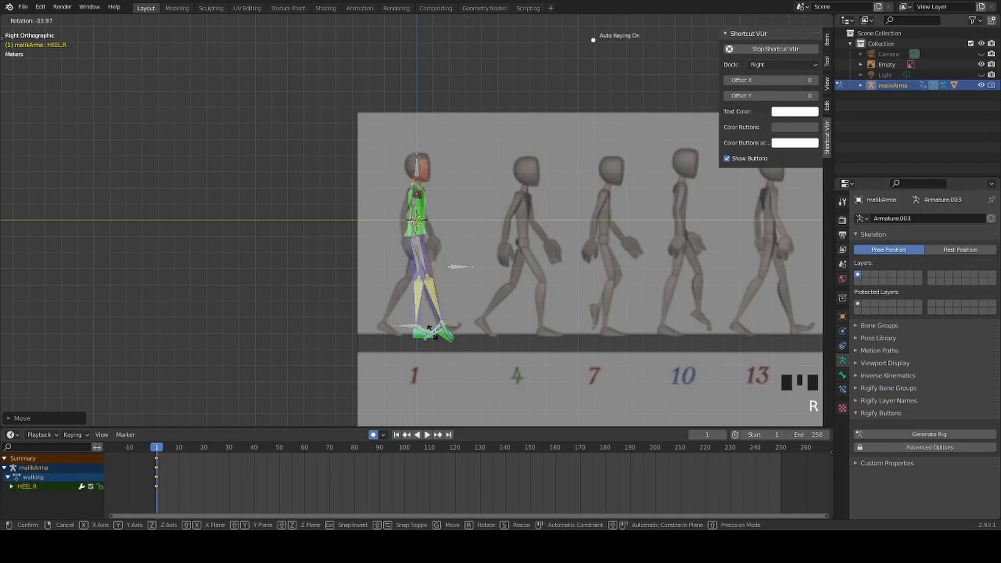
click(446, 347)
Move the HEEL.L bone backward and rotate it to match the rear foot of pose 1.
click(413, 269)
click(389, 322)
key(r)
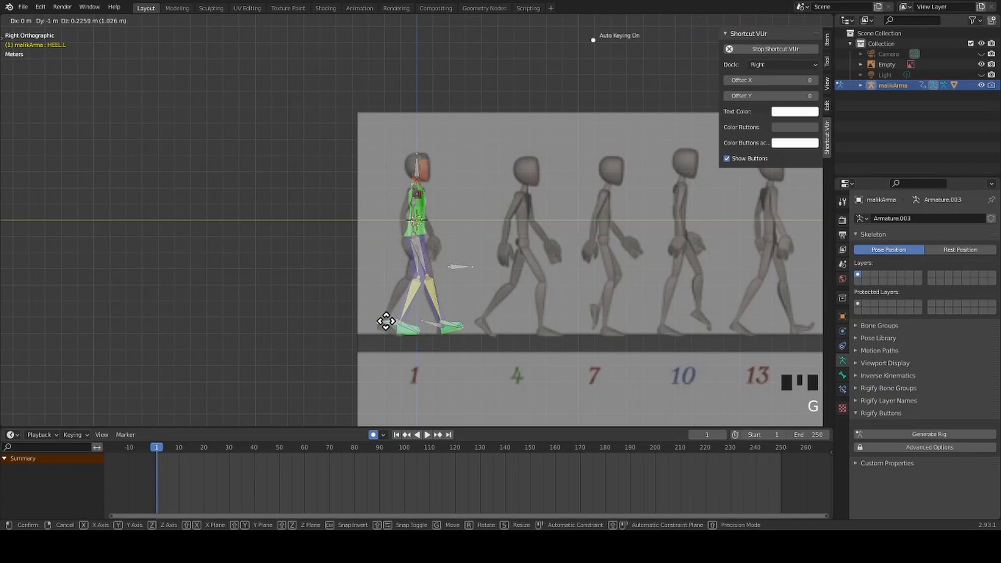
click(375, 327)
Switch the armature to Edit Mode and add a Copy Rotation object constraint to malikArma.
click(55, 22)
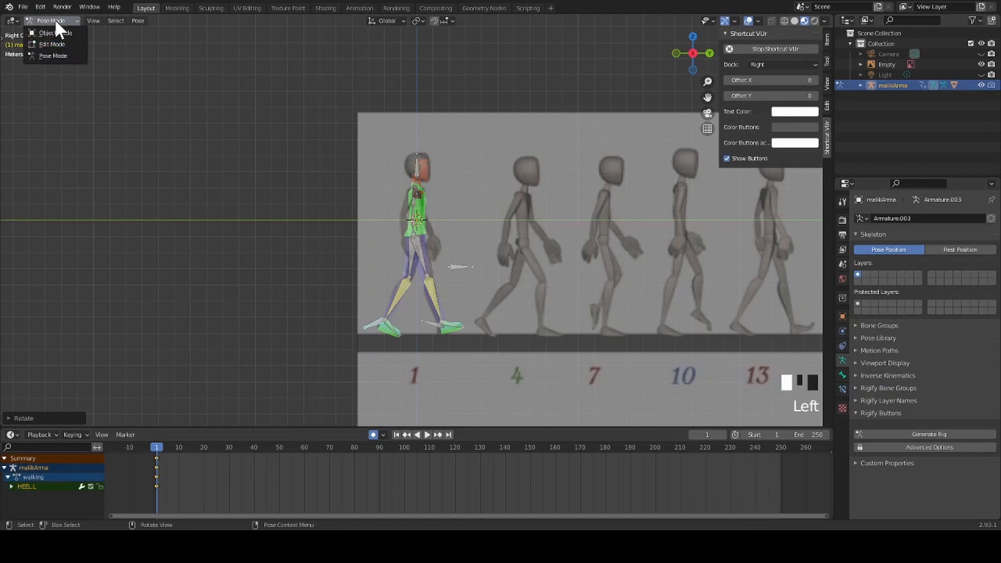
click(56, 43)
click(843, 376)
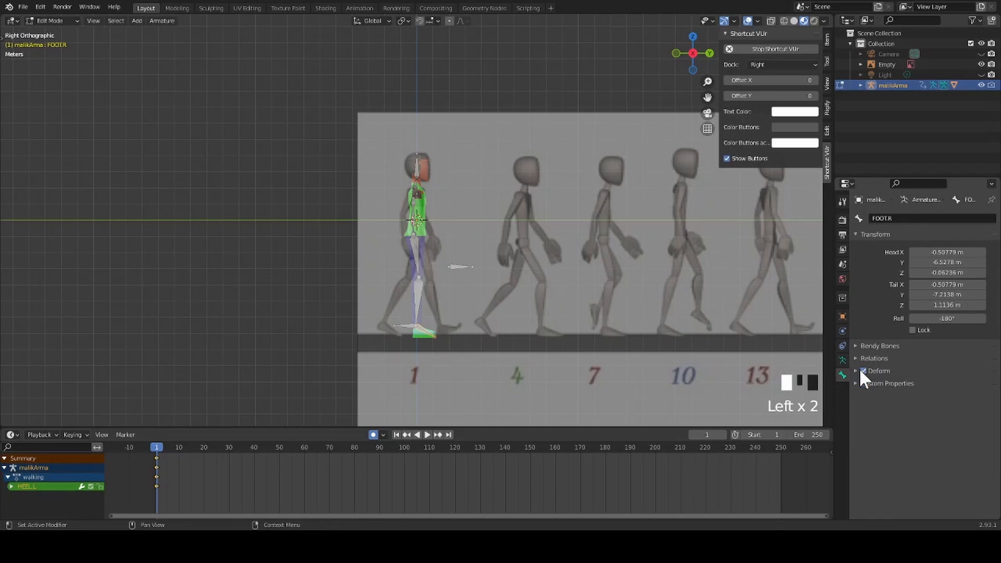
click(842, 360)
click(843, 346)
click(886, 219)
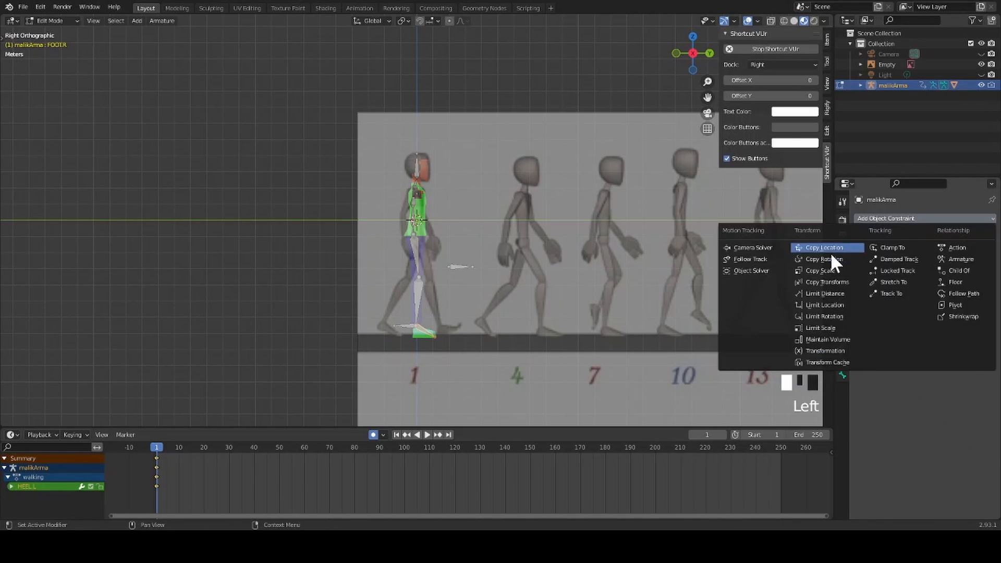
click(831, 260)
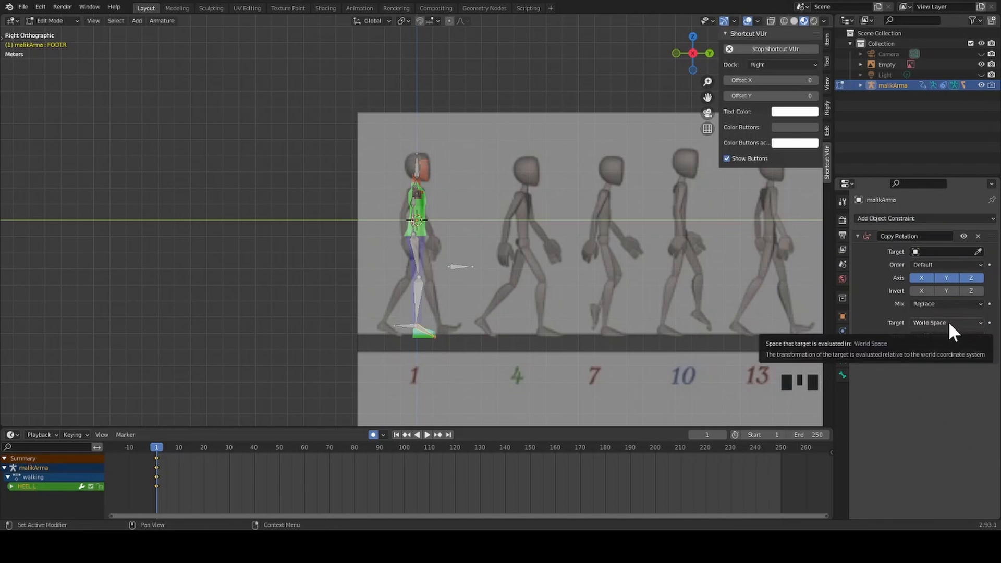
Set the Copy Rotation constraint's target and owner spaces to Local Space and try to pick its target in the viewport.
click(979, 252)
click(410, 320)
click(972, 266)
click(978, 252)
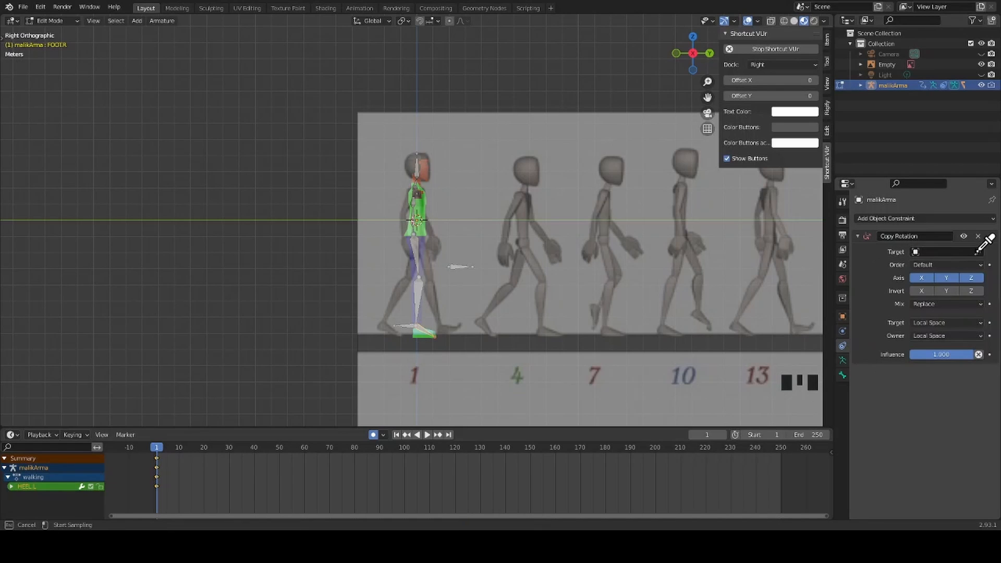
click(416, 327)
In Pose Mode, rotate the outstretched arm bones down beside the body from the back view.
click(77, 21)
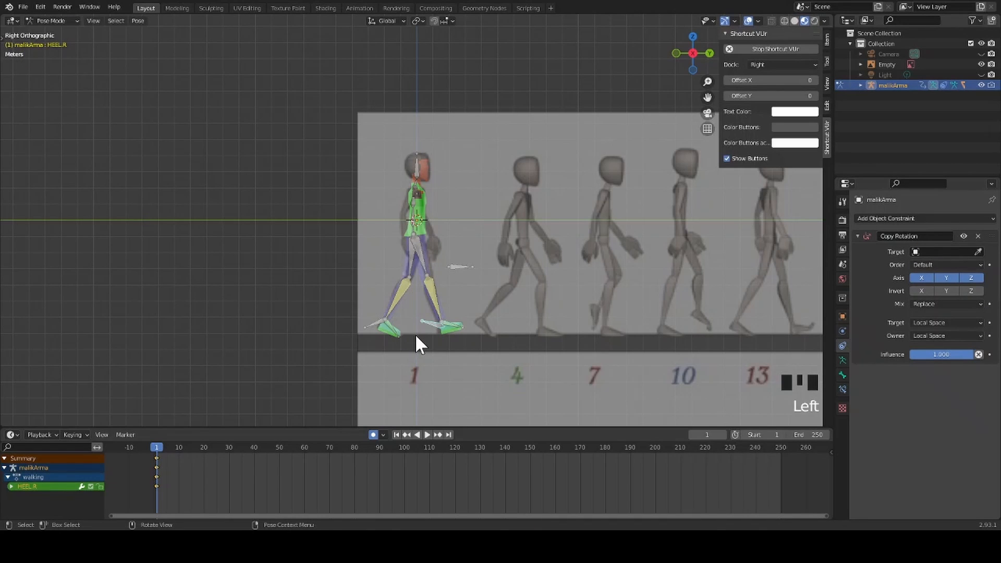
key(ctrl+Tab)
key(ctrl+KP_1)
click(392, 193)
key(r)
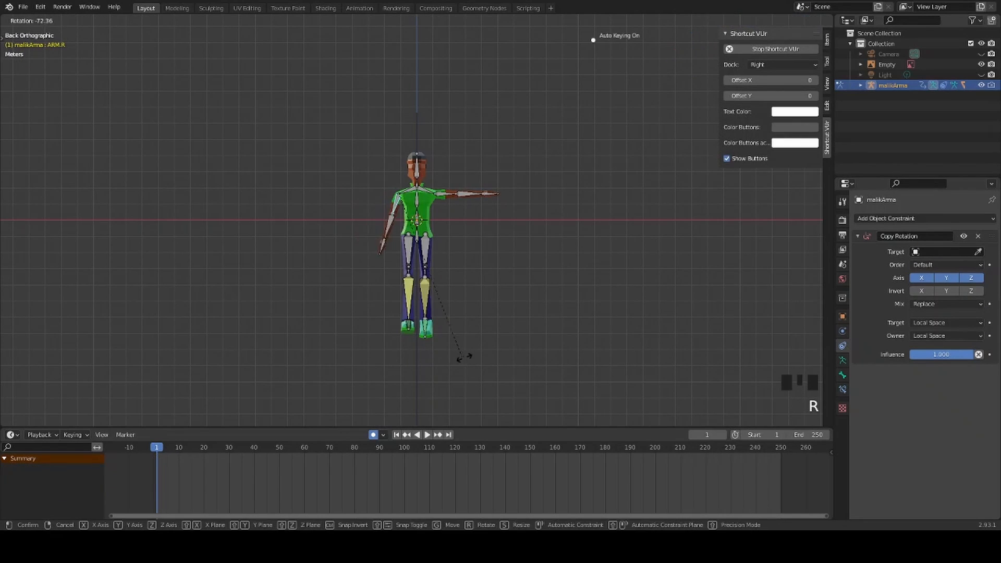
click(462, 358)
click(392, 222)
key(r)
click(561, 271)
click(443, 194)
key(r)
click(492, 329)
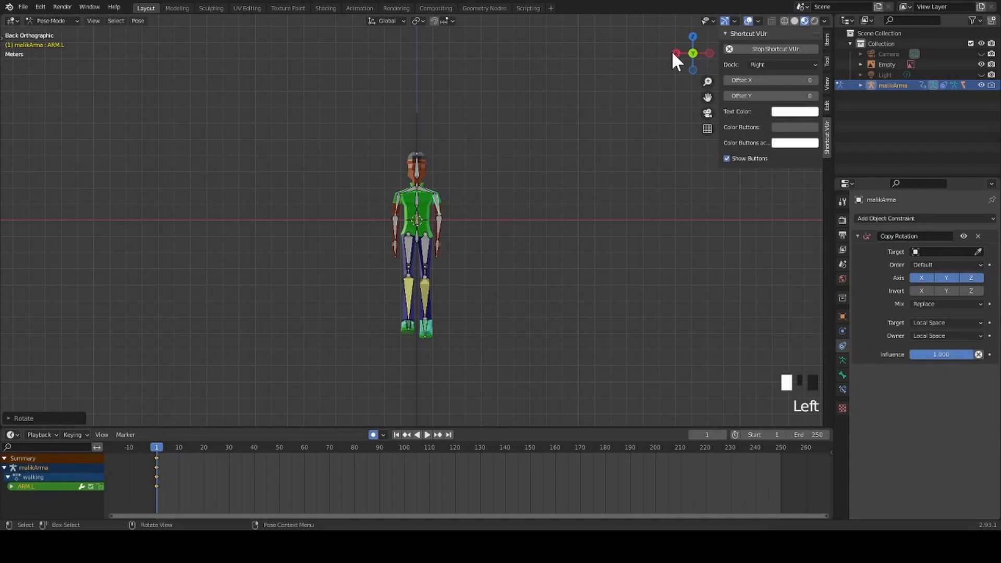
From the right view, rotate ARM.R backward and bend FORE.R forward to match the rear arm of pose 1.
click(677, 51)
click(419, 207)
middle_drag(399, 187, 433, 201)
click(420, 202)
click(699, 55)
key(r)
click(432, 235)
click(401, 225)
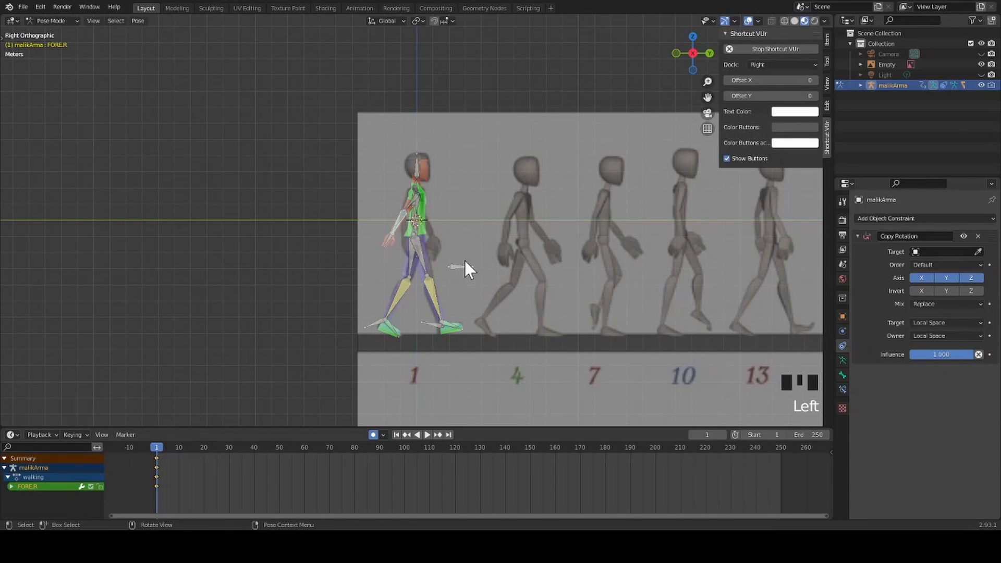
key(r)
click(489, 239)
Rotate ARM.L forward to match the front arm of pose 1 and check it from both sides.
click(691, 53)
click(689, 56)
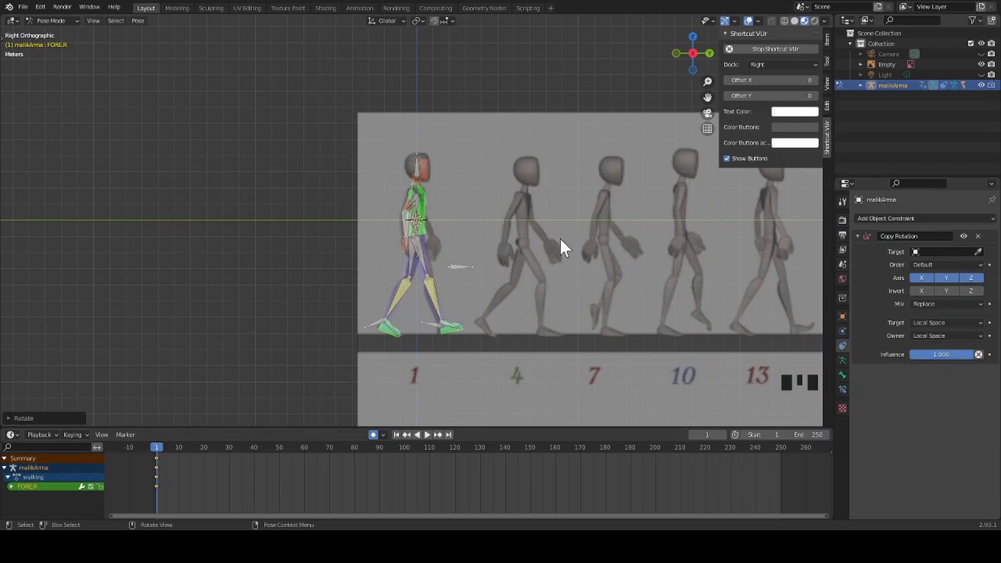
click(692, 53)
middle_drag(424, 202, 454, 210)
click(424, 206)
click(700, 54)
key(r)
click(578, 255)
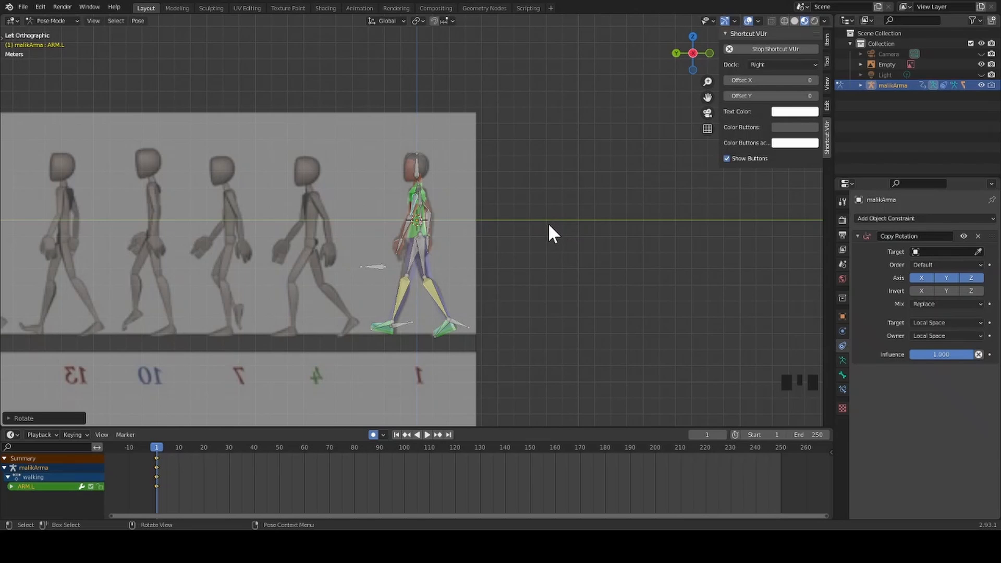
middle_drag(549, 224, 330, 220)
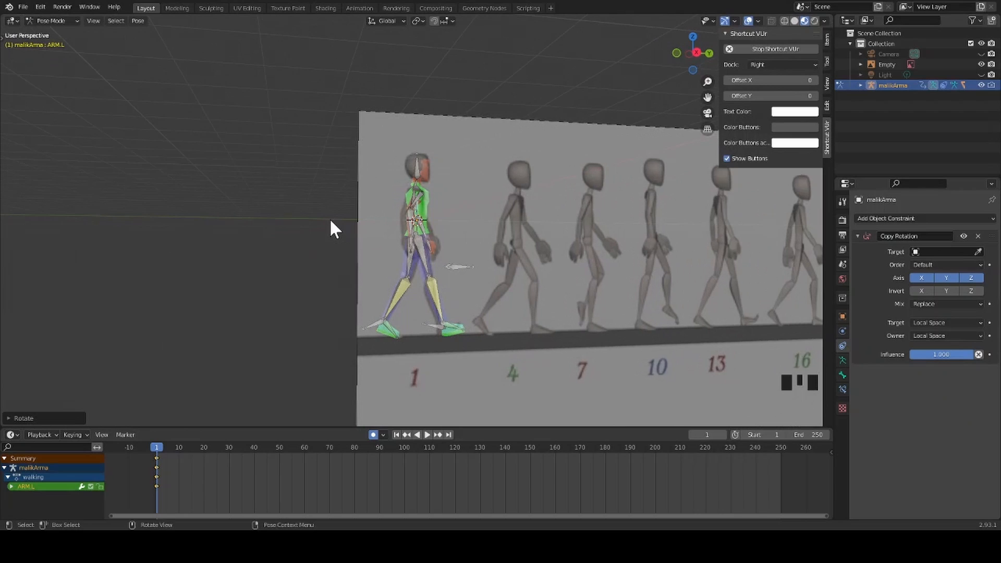
click(696, 51)
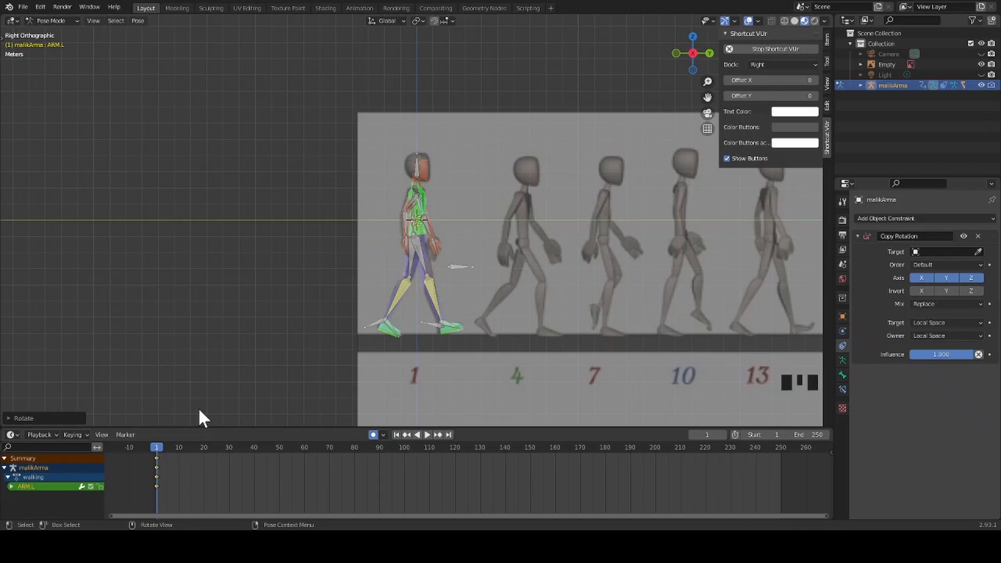
In Object Mode, move the reference image about -6.68 m along Y so pose 4 lines up with the character.
click(77, 20)
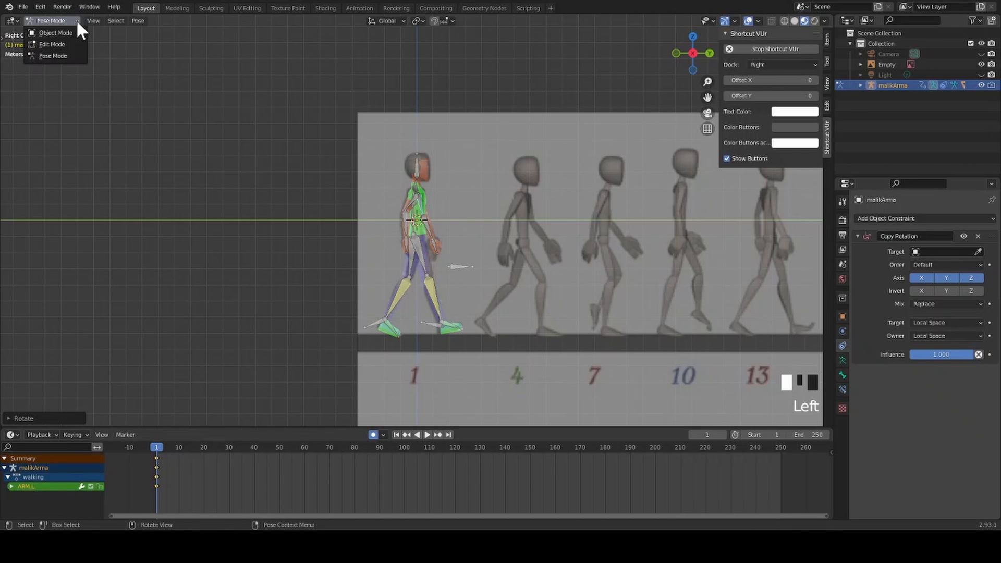
click(74, 31)
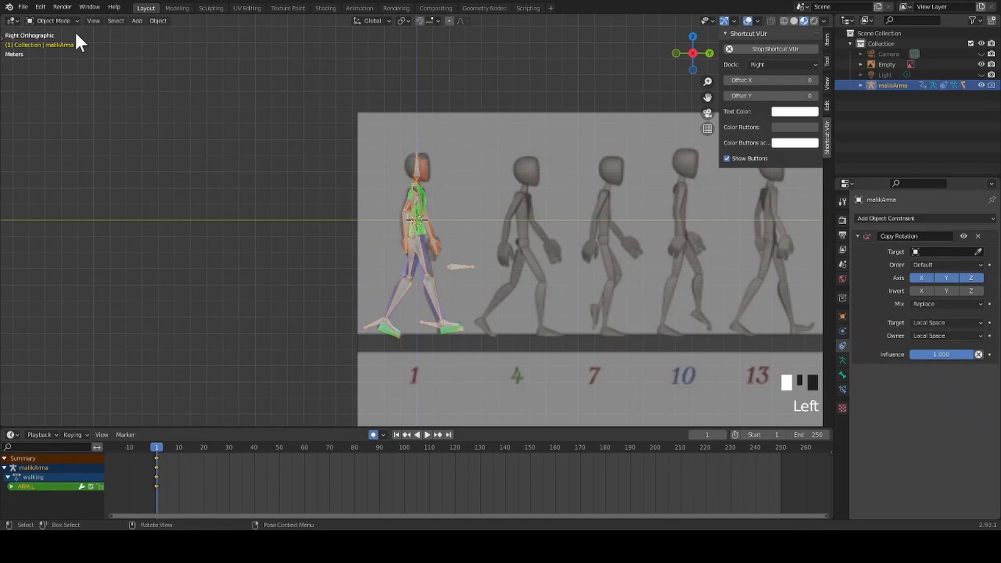
click(473, 133)
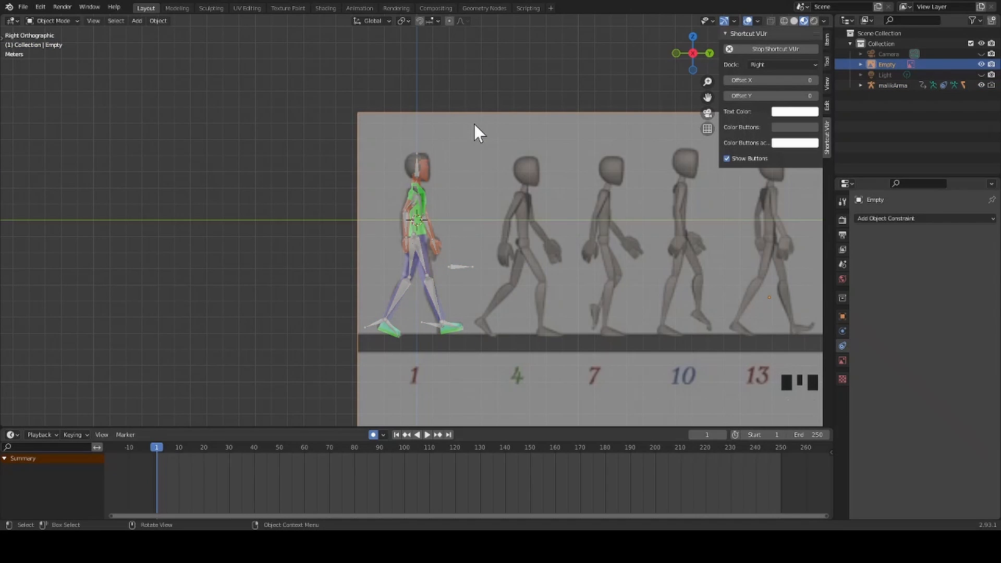
key(g)
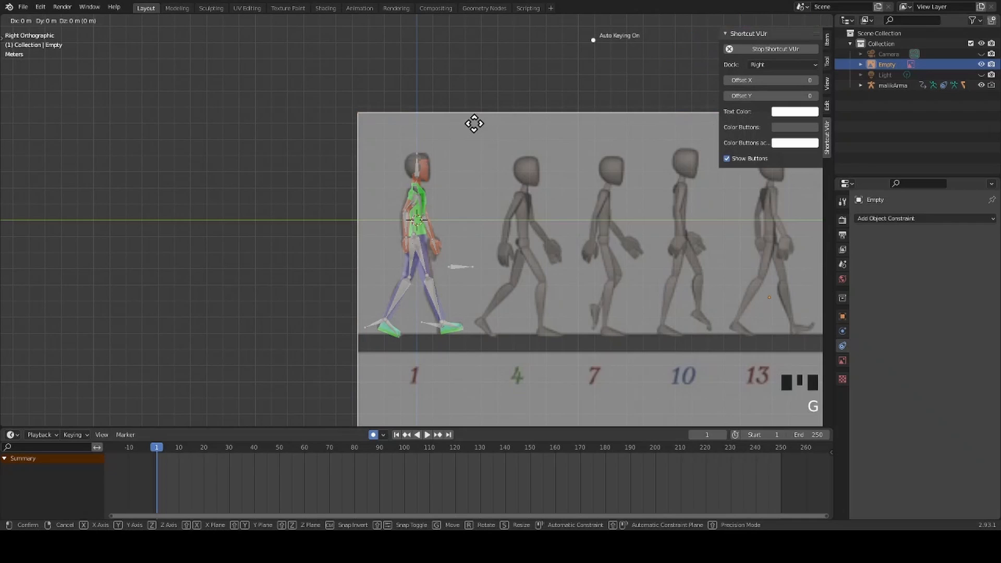
key(y)
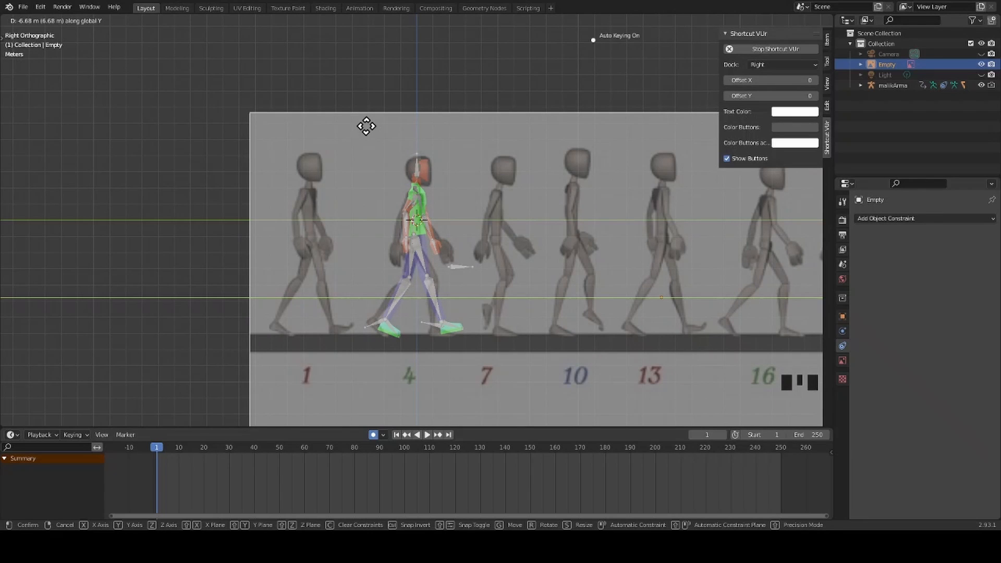
click(366, 126)
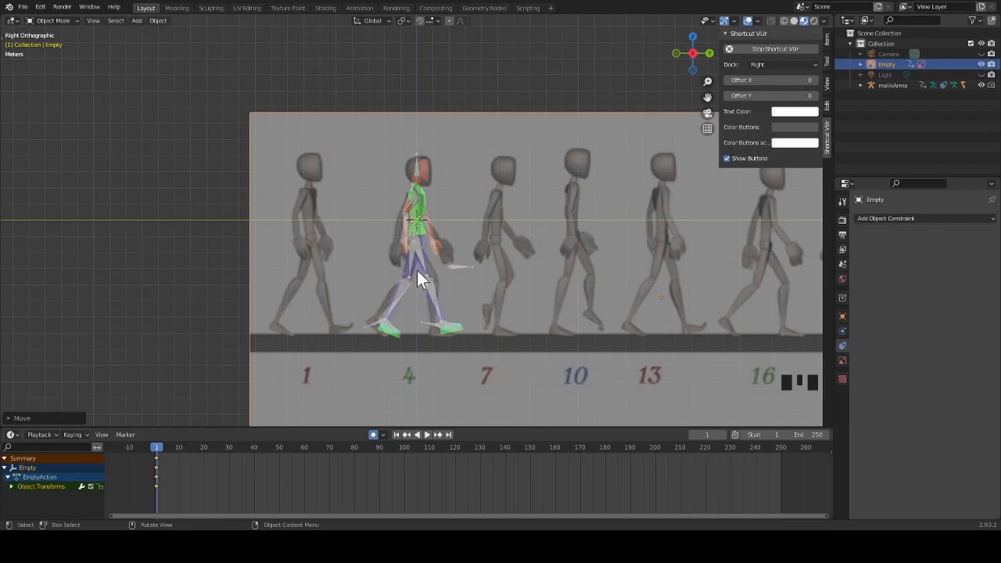
Advance the timeline to frame 4 and reselect the malikArma armature in Pose Mode.
click(156, 446)
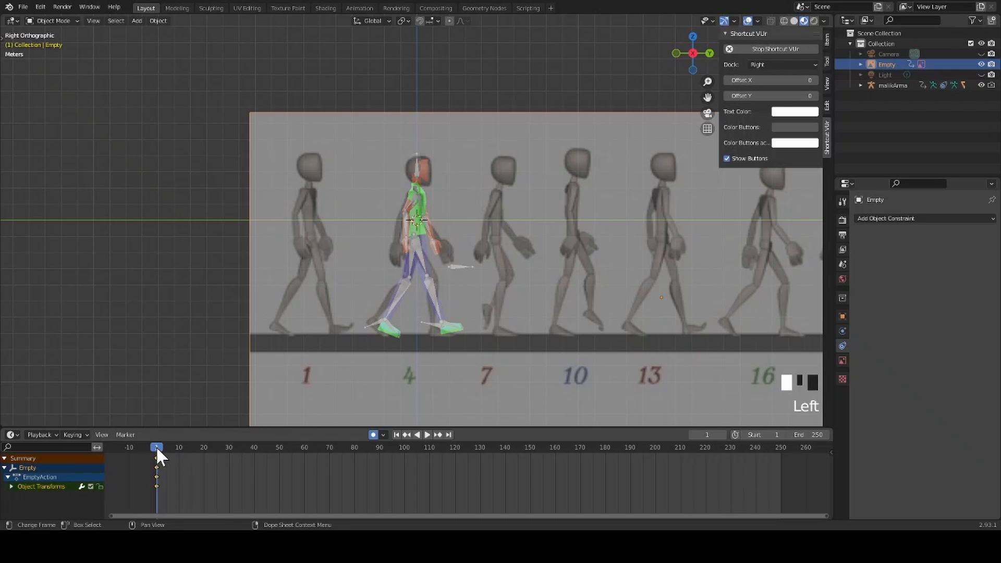
key(Right)
key(Right)
key(Right)
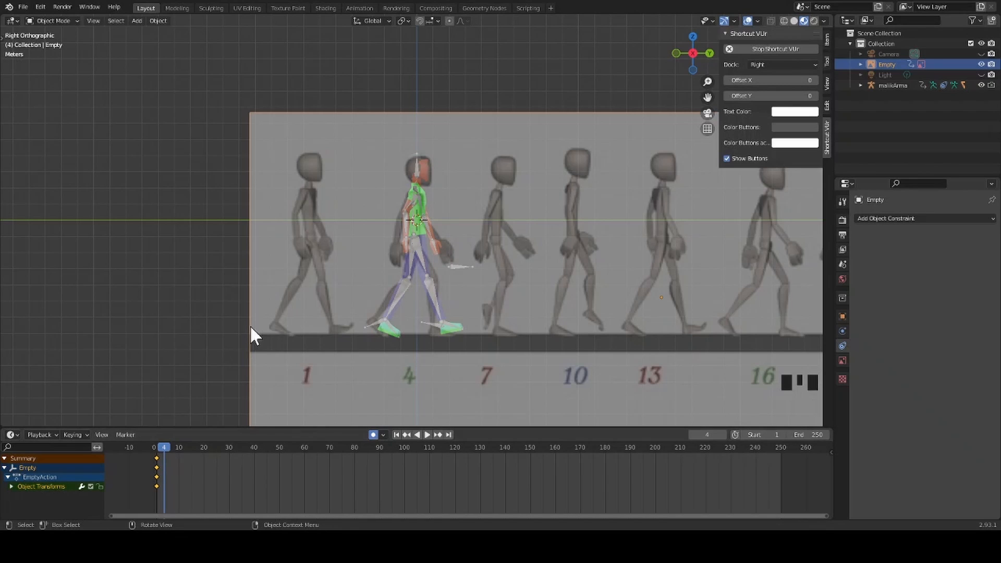
click(73, 19)
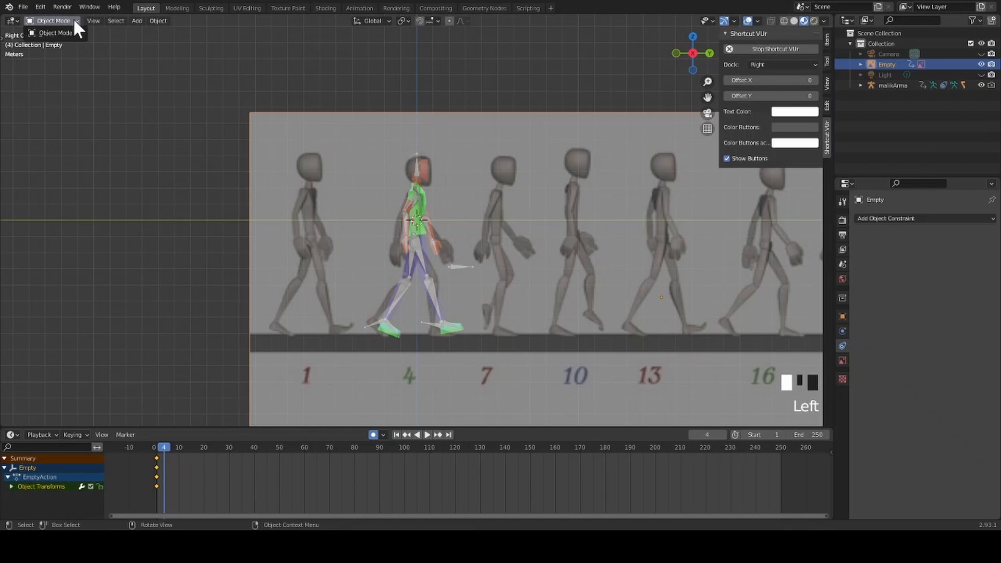
click(416, 170)
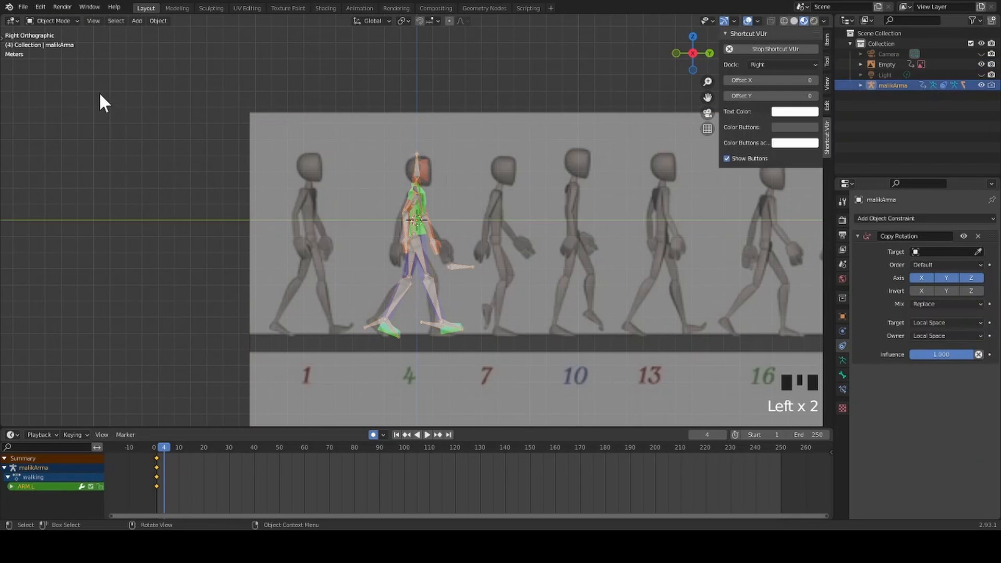
click(76, 22)
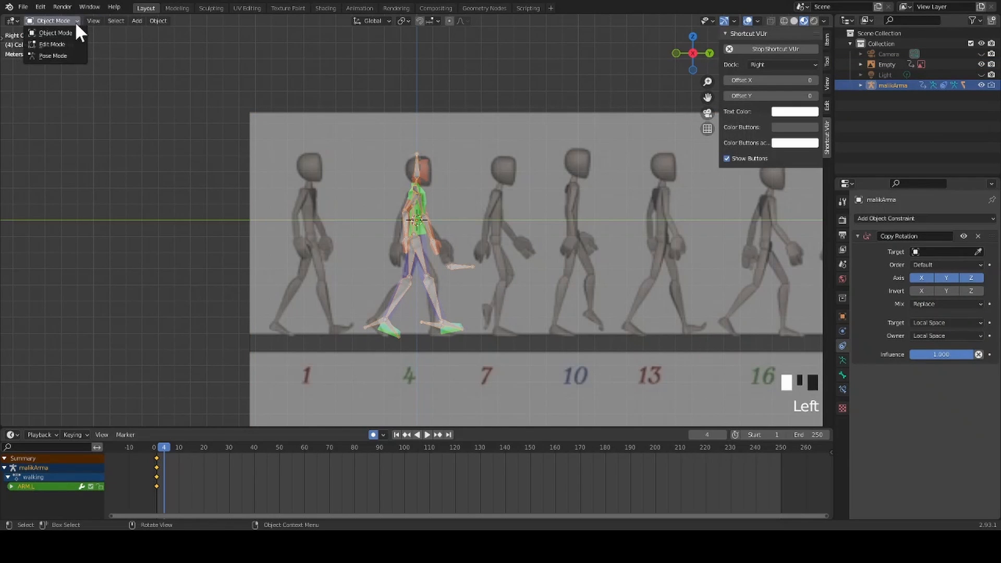
click(72, 55)
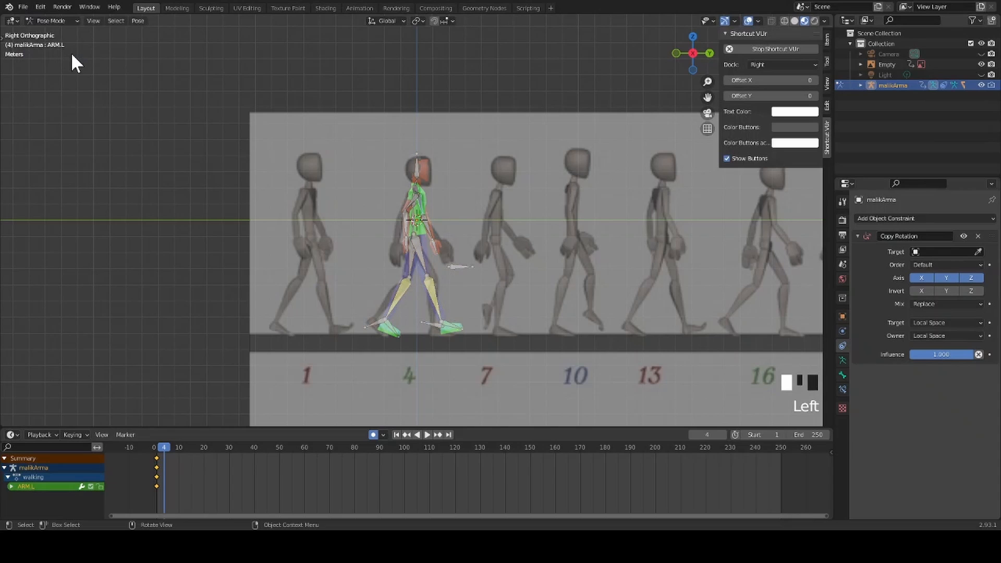
Move and rotate HEEL.L to match the rear foot of pose 4, and place HEEL.R at its front foot.
click(312, 326)
key(g)
click(364, 319)
key(r)
click(371, 317)
key(g)
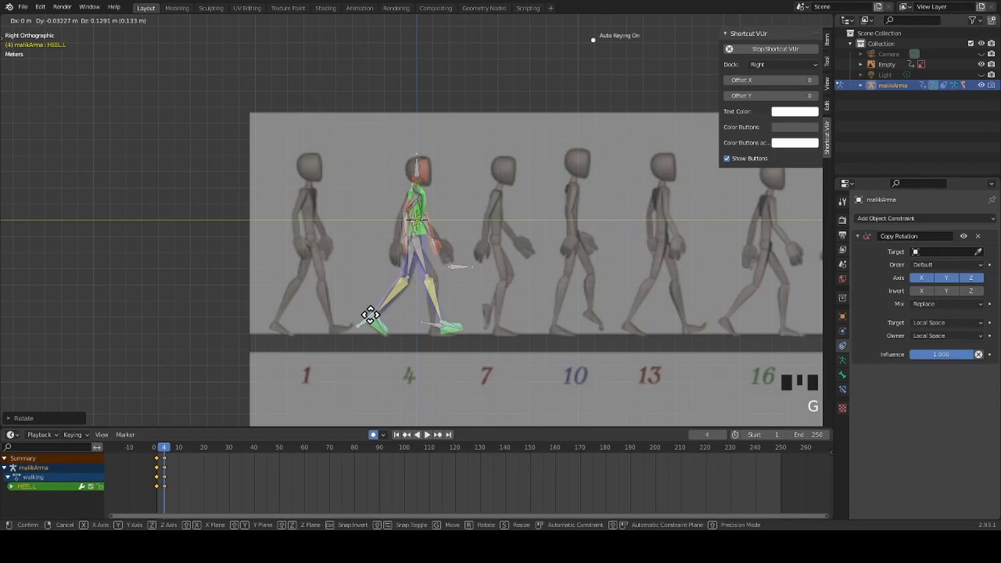
click(371, 315)
click(429, 320)
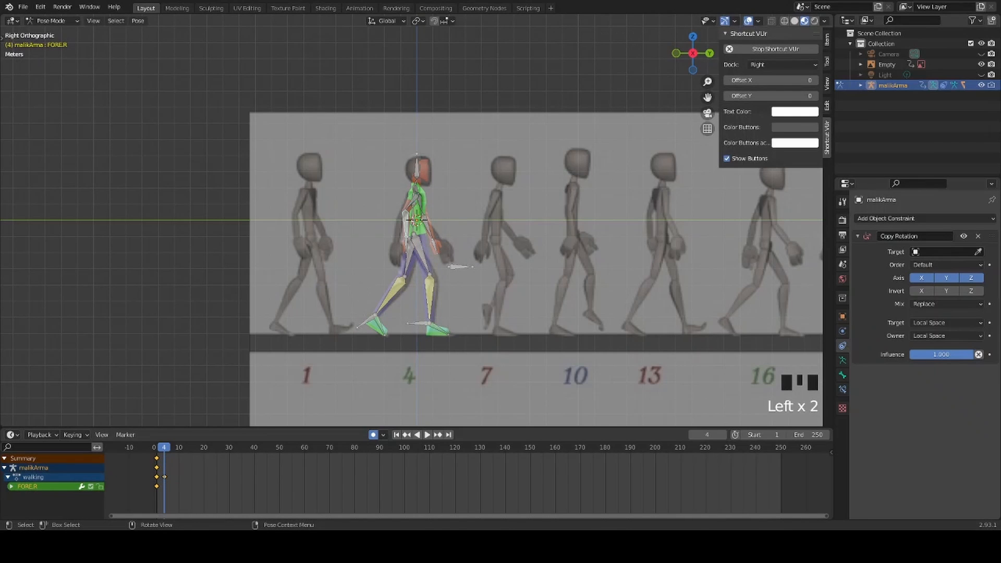
Rotate FORE.R, ARM.L and FORE.L to match the arms of pose 4.
key(r)
click(412, 207)
click(416, 204)
key(r)
click(478, 210)
click(434, 223)
key(r)
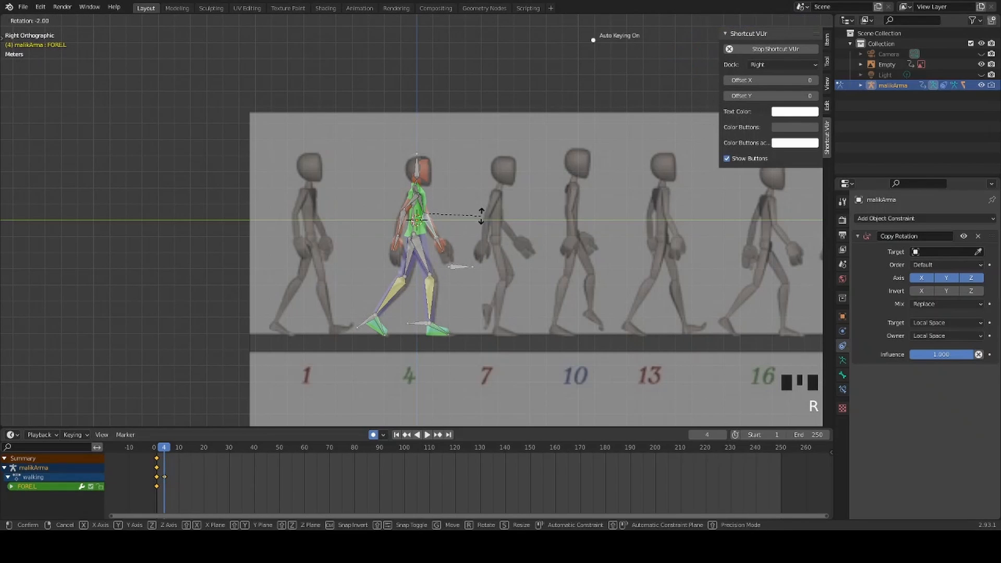
click(482, 216)
Advance to frame 7 and move the reference image about -5.32 m along Y so pose 7 lines up with the character.
click(166, 444)
key(Right)
key(Right)
key(Right)
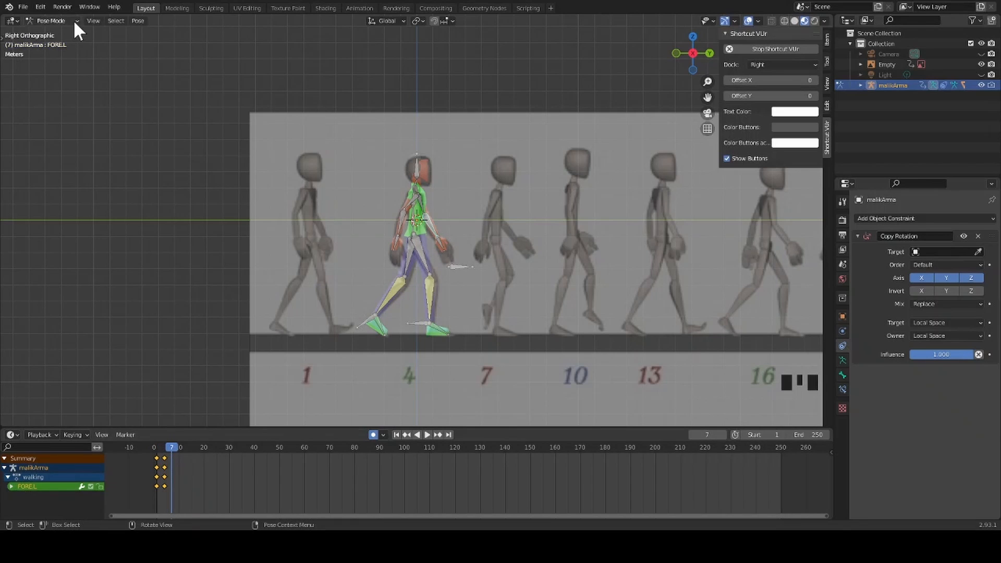
click(75, 22)
click(62, 32)
click(285, 119)
key(g)
key(y)
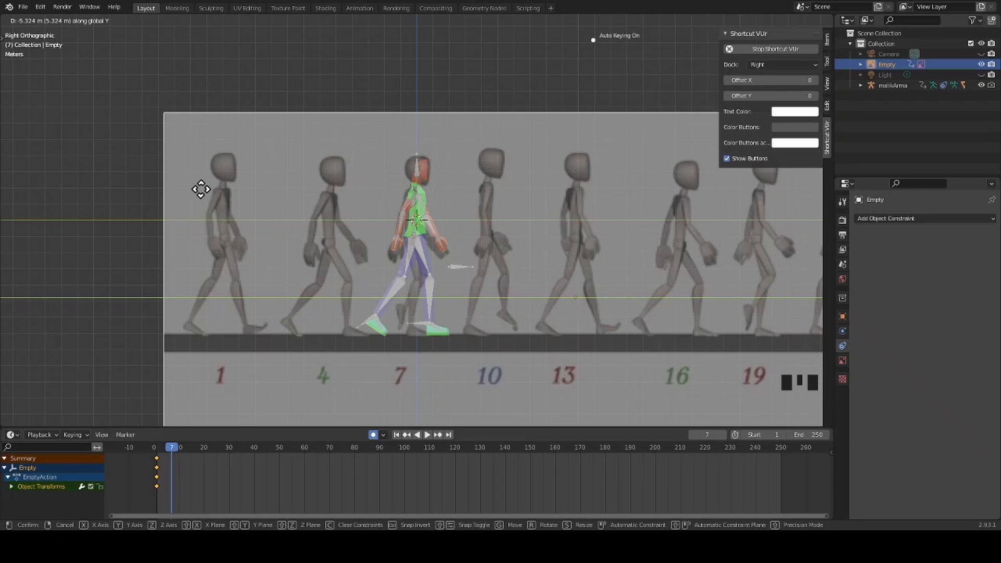
click(201, 189)
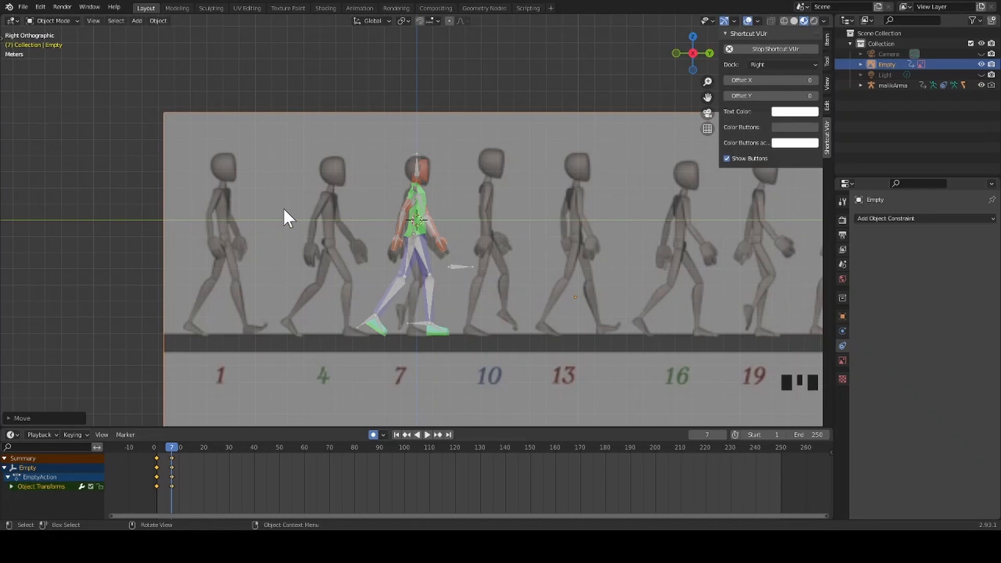
Back in Pose Mode on the armature, move and rotate HEEL.L and rotate the arm to match pose 7.
click(429, 284)
click(54, 21)
click(53, 54)
key(g)
click(395, 333)
key(r)
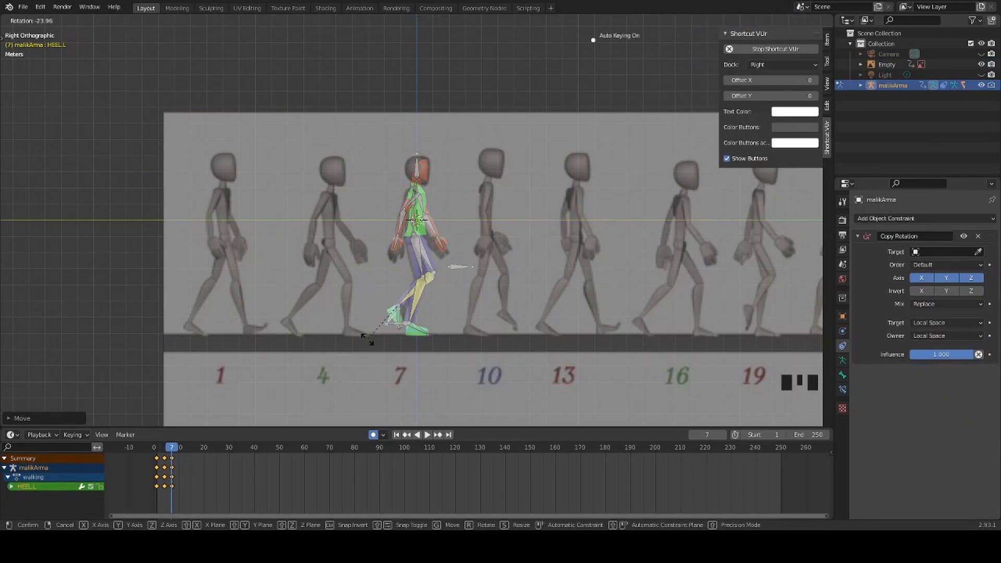
click(371, 342)
key(r)
click(482, 188)
Go to frame 10 and move the reference image along Y so pose 10 lines up with the character.
click(178, 446)
click(54, 20)
click(52, 33)
click(239, 132)
key(g)
key(y)
Move the heel bone forward to match the lifted foot of pose 10.
click(418, 250)
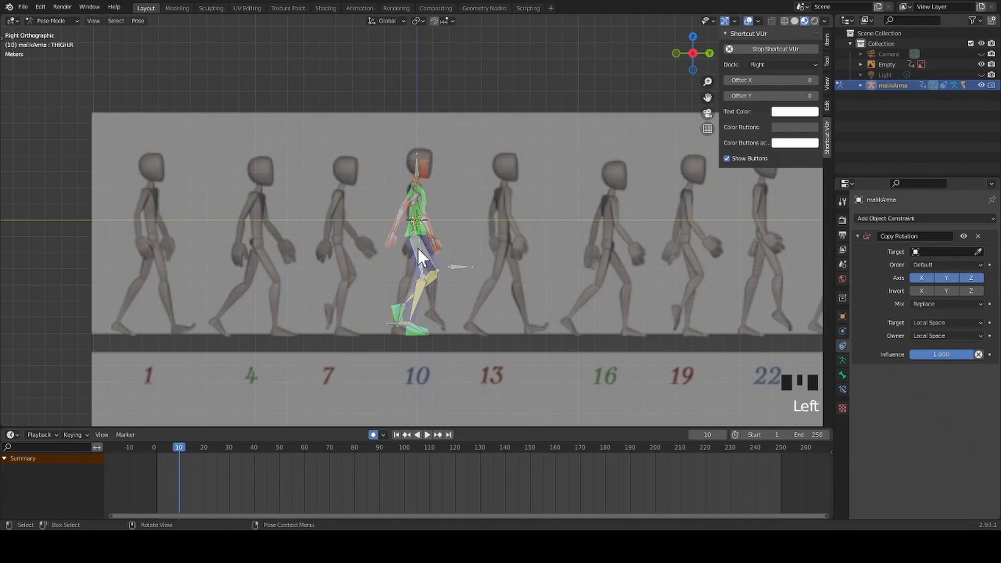
mouse_move(437, 332)
middle_down()
mouse_move(457, 336)
mouse_move(248, 315)
mouse_move(429, 320)
middle_up()
key(g)
click(429, 320)
Raise the HIP bone about 0.13 m along Z to match the body height of pose 10.
click(417, 233)
key(g)
key(z)
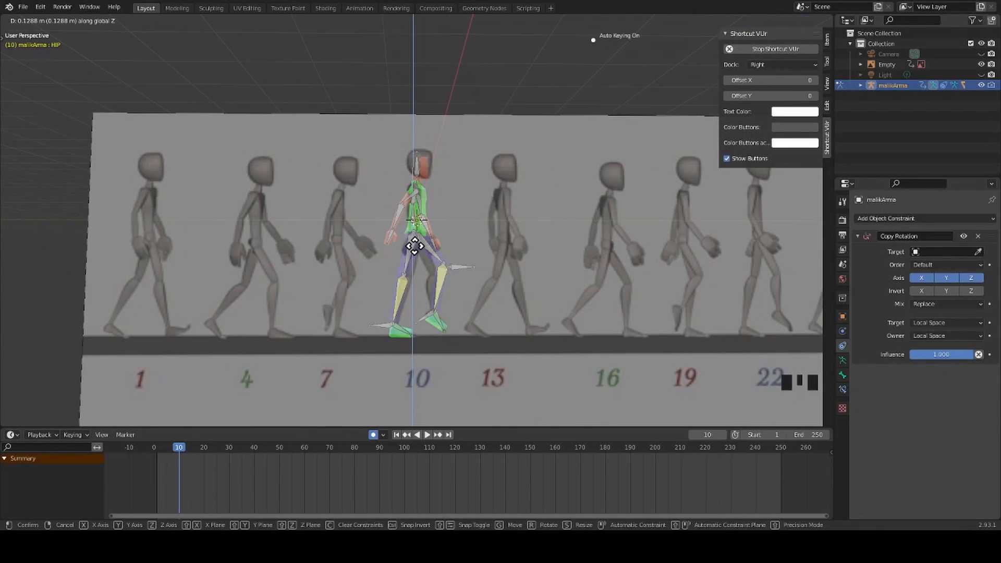
click(415, 243)
key(ctrl+Tab)
click(186, 447)
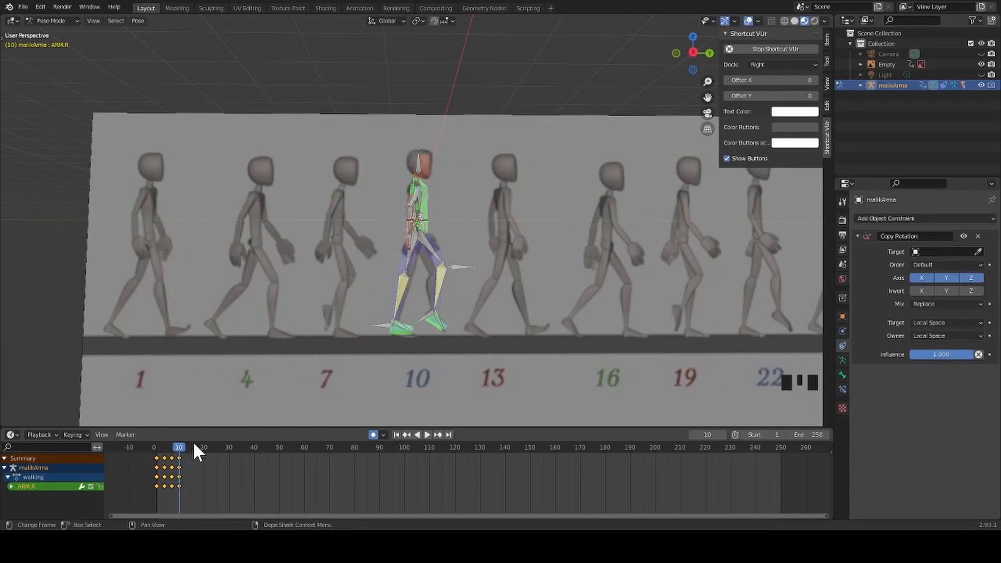
Move the reference image along Y so pose 13 lines up with the character.
click(225, 127)
key(g)
key(y)
click(138, 127)
Return the armature to Pose Mode and rotate HEEL.R to match the rear foot of pose 13.
click(377, 316)
key(ctrl+Tab)
scroll(376, 316, up, 4)
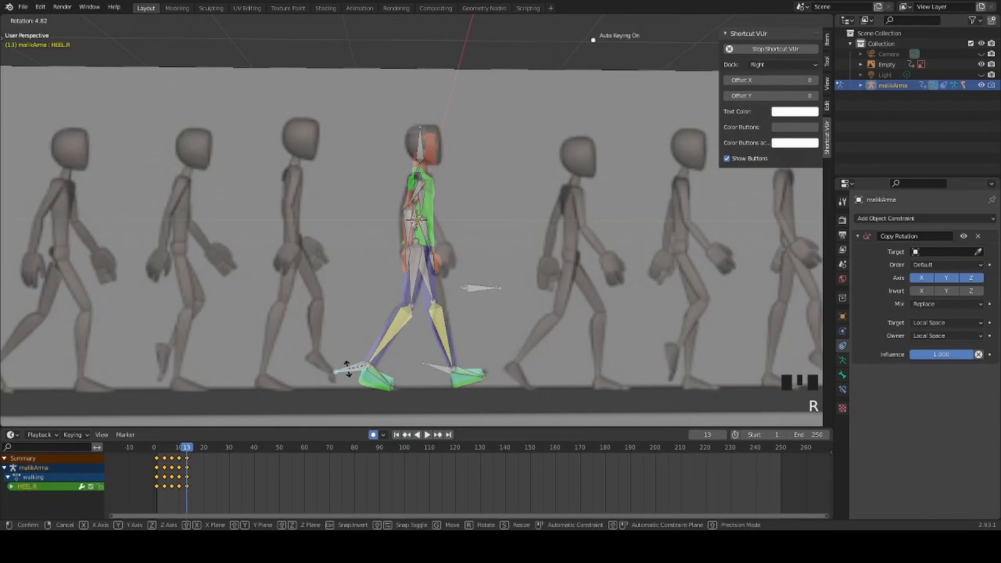
middle_drag(381, 292, 405, 233)
click(405, 234)
In the right orthographic view, go to frame 14 and move and rotate the bones to match pose 16.
key(KP_3)
click(189, 447)
click(408, 199)
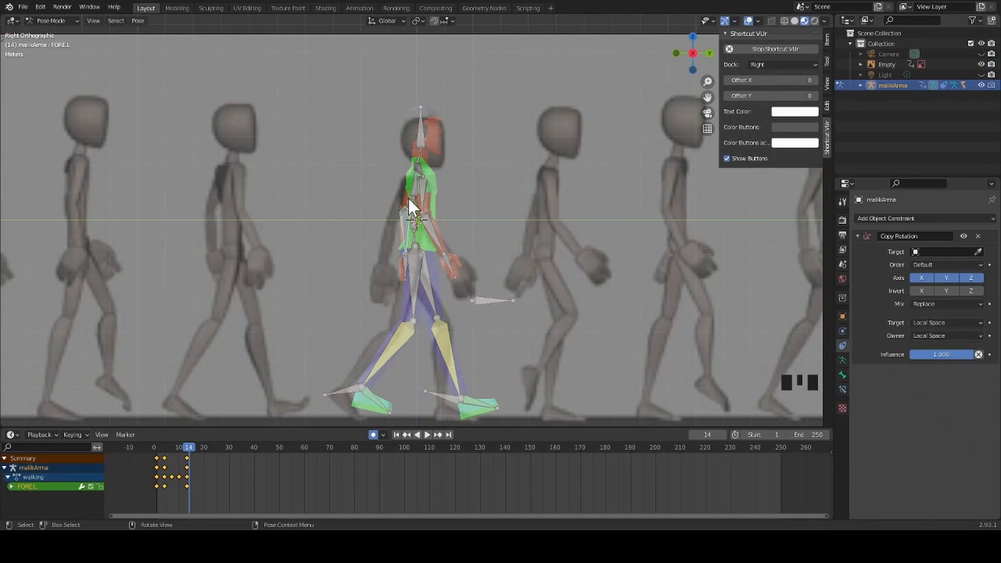
key(g)
click(443, 396)
key(r)
click(415, 230)
Scrub back through the poses and shift the armature's keyframes at frame 14 to frame 16.
scroll(324, 264, down, 3)
drag(192, 446, 177, 447)
scroll(424, 478, up, 5)
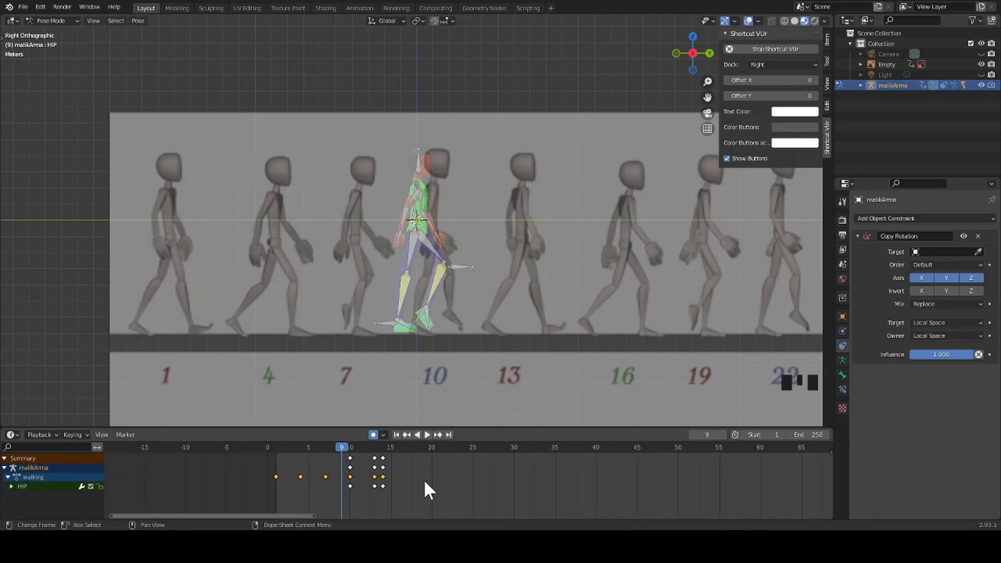
drag(342, 448, 377, 416)
click(383, 477)
key(g)
key(a)
Step to frame 16, rotate ARM.L to match pose 16, and select all bones.
click(382, 447)
key(Right)
key(Right)
key(Right)
key(Left)
key(Up)
click(431, 286)
key(r)
click(526, 195)
key(a)
Advance to frame 19 and move the reference image so pose 19 lines up with the character.
scroll(376, 474, down, 3)
key(Right)
key(Right)
key(Right)
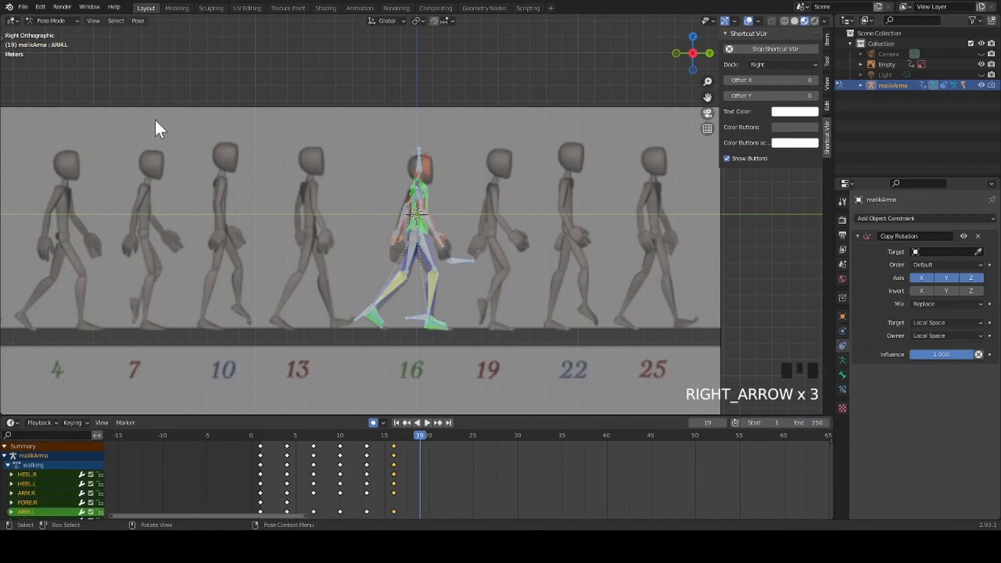
click(155, 120)
key(g)
Move and rotate the heel bones, including HEEL.L, to match the feet of pose 19.
click(364, 314)
key(g)
click(396, 305)
key(r)
click(592, 38)
click(418, 317)
key(g)
click(404, 312)
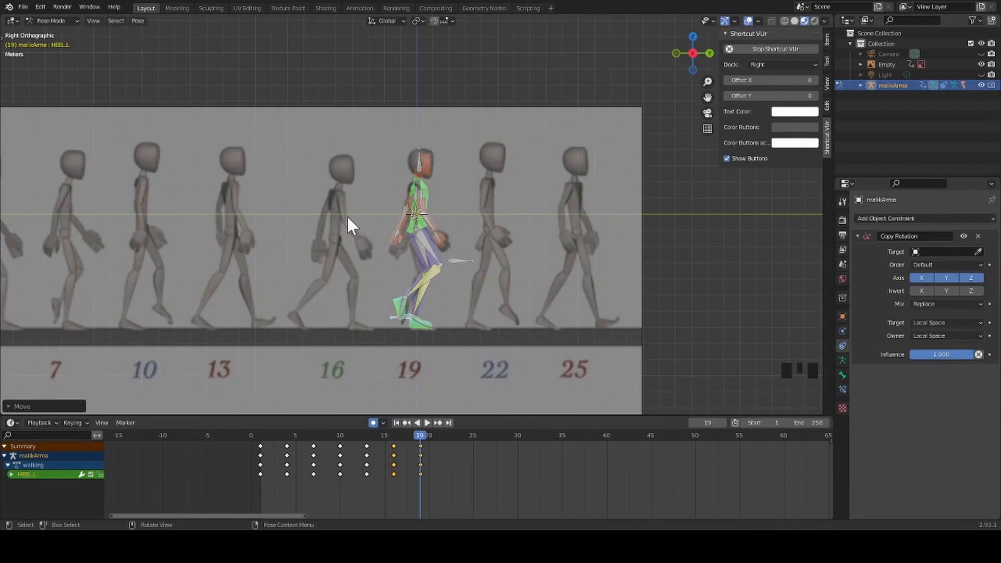
key(r)
Rotate ARM.L to match the arm swing of pose 19.
click(450, 239)
key(r)
click(469, 212)
Advance to frame 22 and move the Empty reference image so pose 22 lines up with the character.
key(Right)
key(Right)
key(Right)
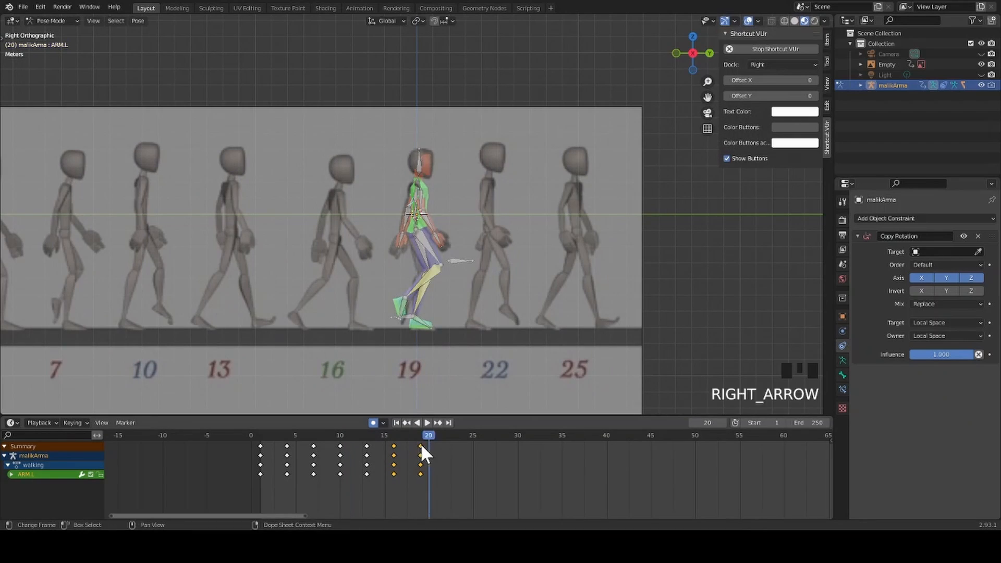
click(887, 65)
key(g)
click(758, 127)
Expand the malikArma hierarchy, hide the malik mesh, and return the armature to Pose Mode.
click(861, 86)
click(981, 138)
click(893, 85)
key(ctrl+Tab)
Move and rotate HEEL.R and the other heel bone to match pose 22, and show the malik mesh again.
scroll(401, 319, up, 3)
key(g)
key(r)
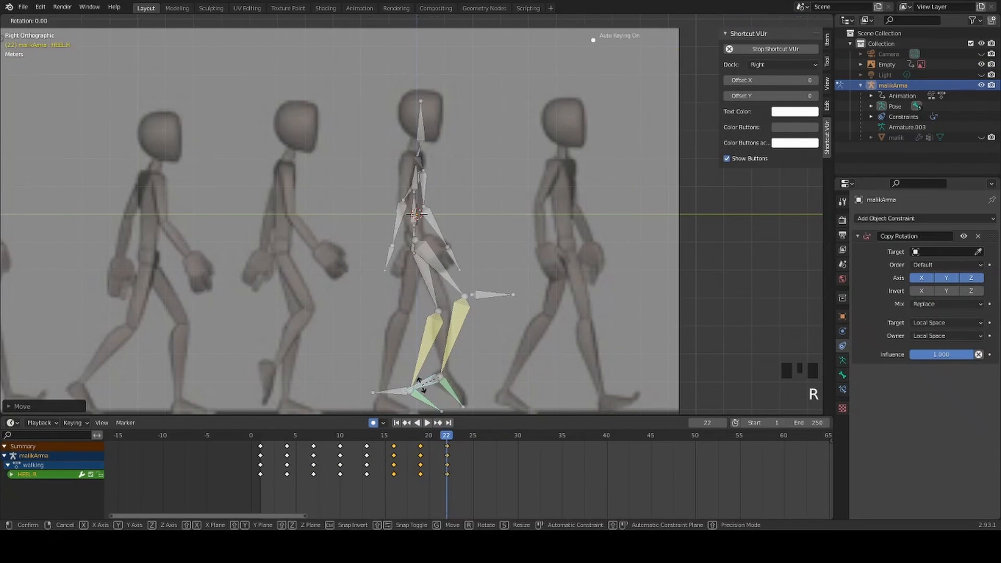
key(g)
click(355, 388)
click(981, 138)
key(r)
click(350, 396)
click(982, 137)
Move the hip bone to match the body position of pose 22.
click(414, 229)
key(g)
click(432, 217)
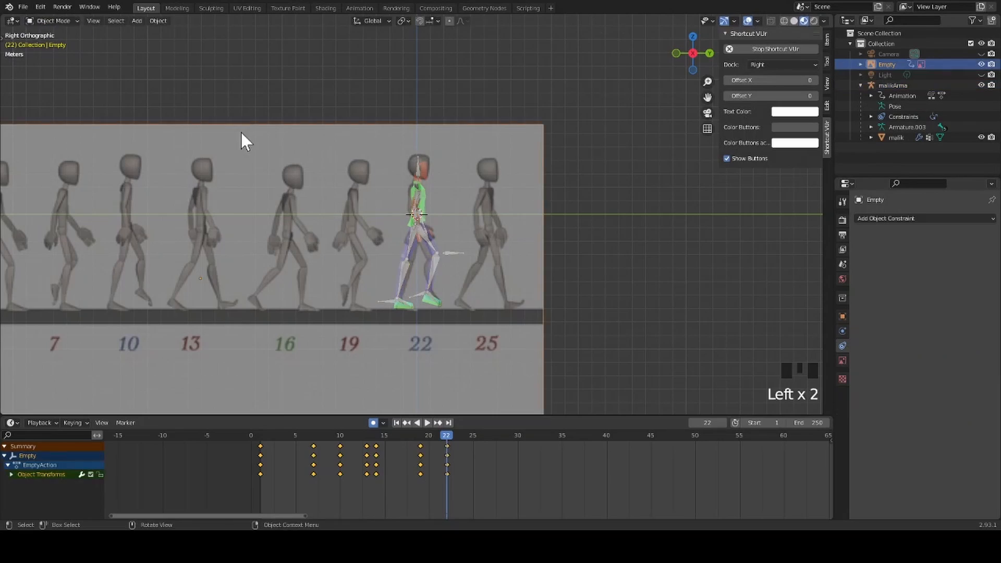
Rotate HEEL.R to match the front foot of pose 25.
scroll(373, 303, up, 3)
click(432, 360)
key(r)
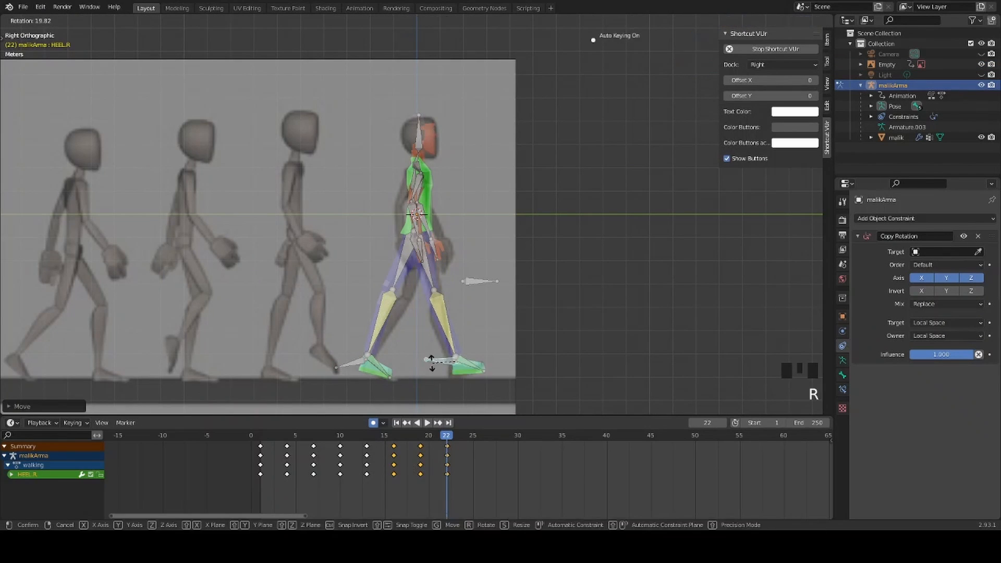
click(592, 223)
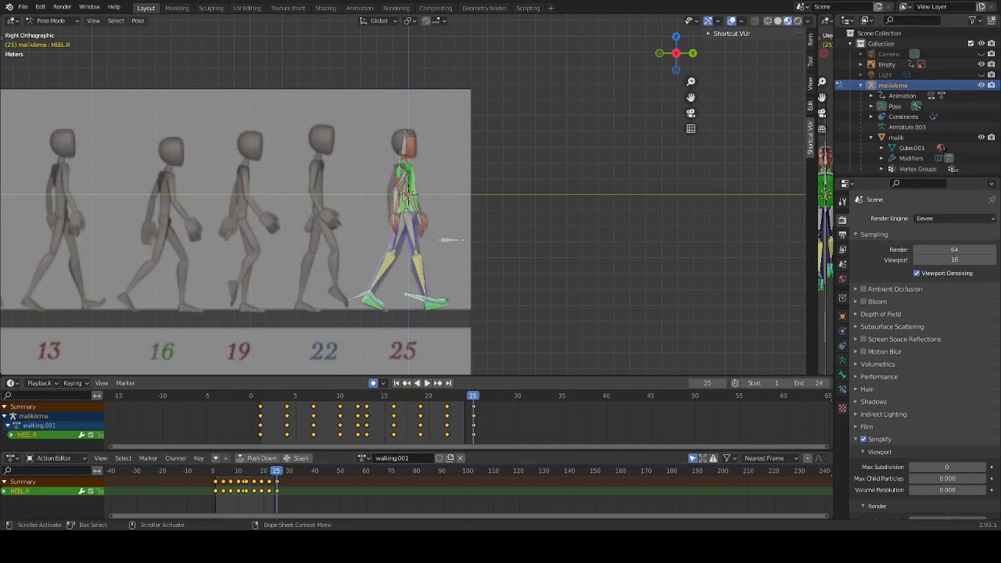
Play the walk animation alongside the whole reference image and stop the playback.
mouse_move(475, 393)
mouse_down()
mouse_move(250, 397)
mouse_move(332, 411)
mouse_move(474, 411)
mouse_up()
mouse_move(821, 383)
mouse_down()
mouse_move(806, 383)
mouse_move(848, 383)
mouse_move(812, 383)
mouse_up()
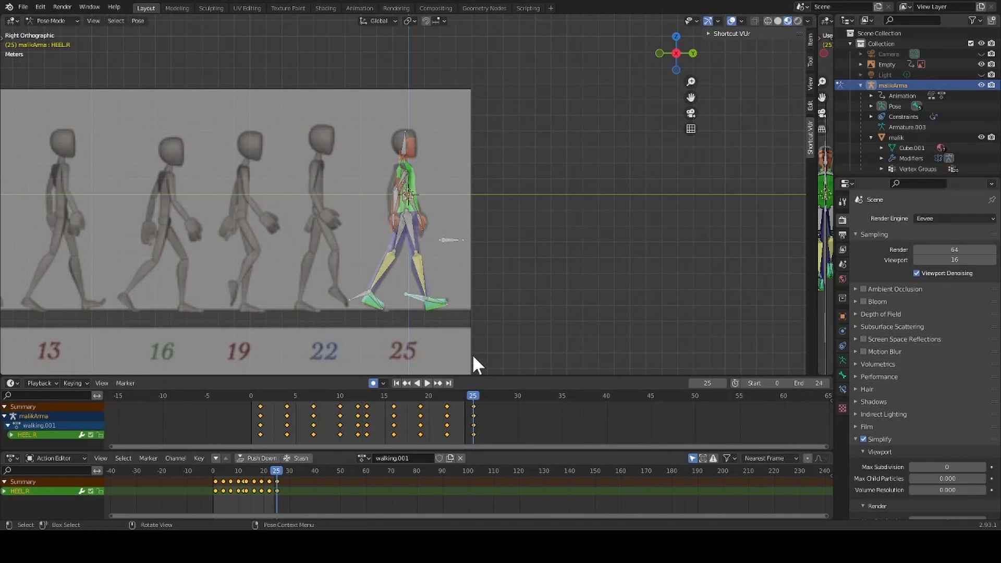
scroll(442, 346, down, 4)
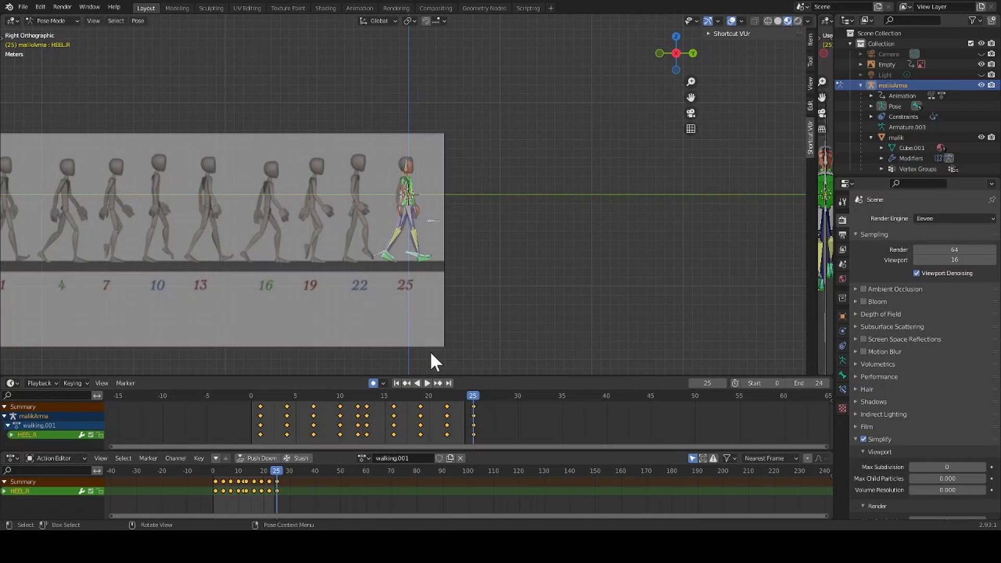
scroll(424, 346, down, 1)
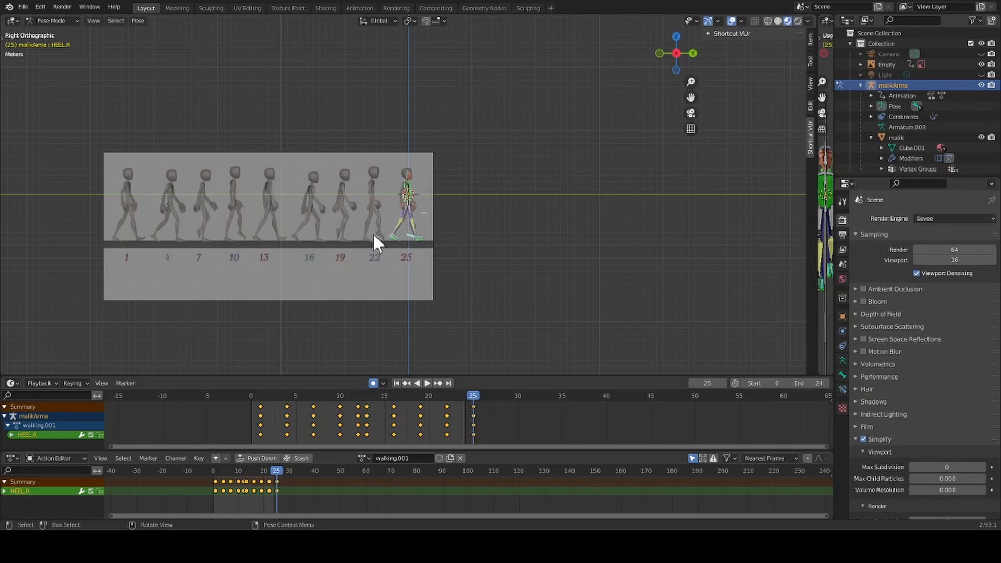
click(426, 383)
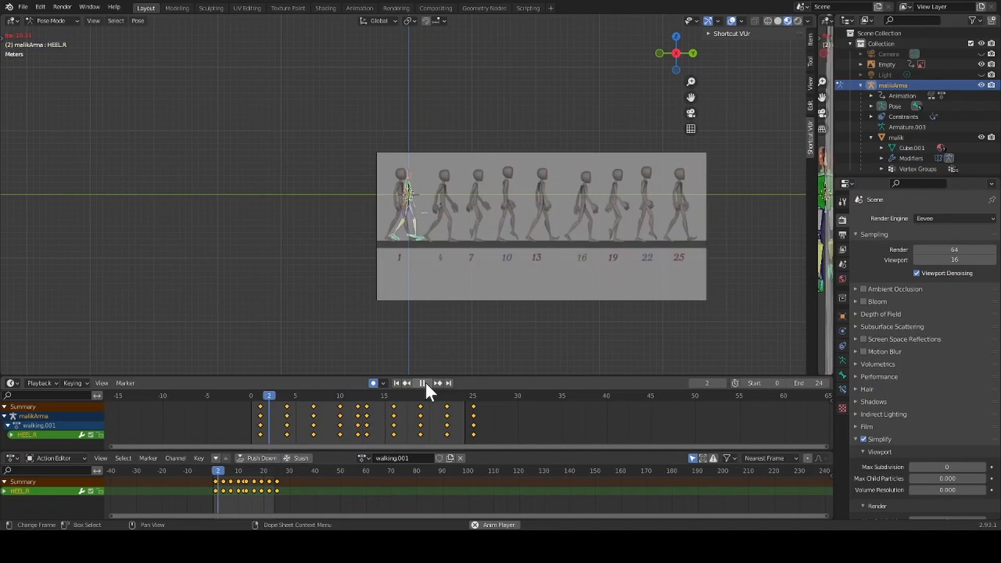
click(424, 383)
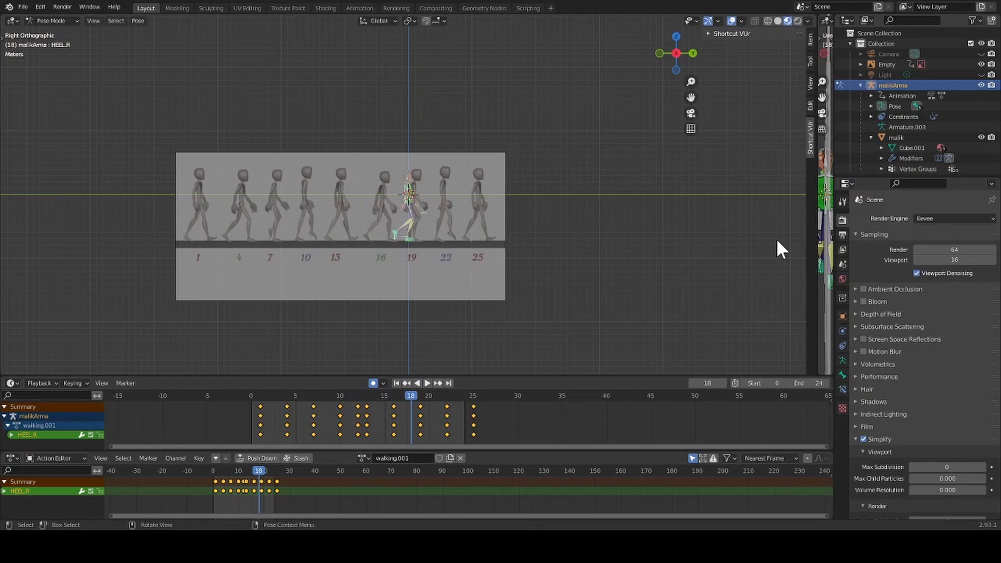
Hide the Empty reference image and play the walk cycle to examine the character's leg movement.
click(980, 64)
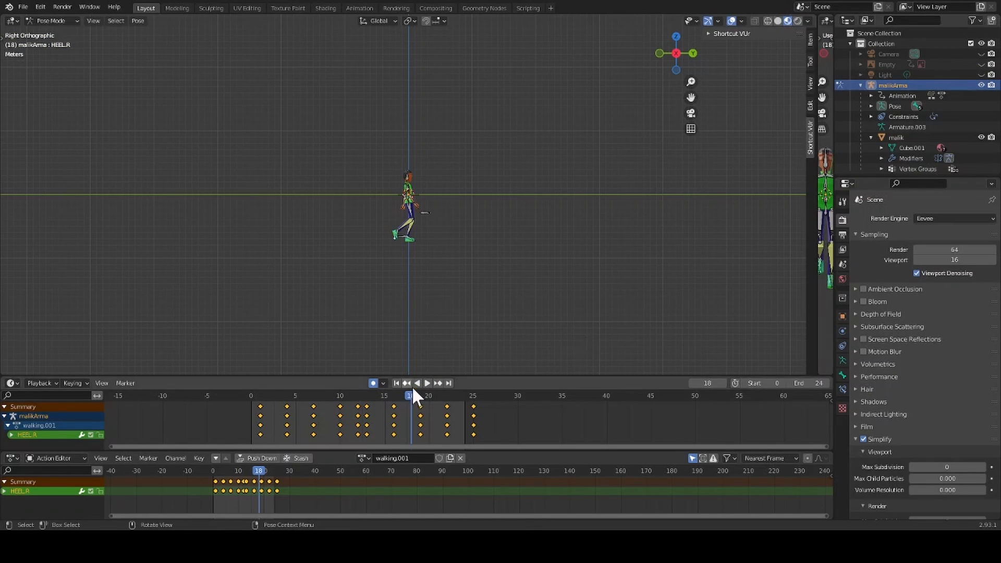
click(427, 384)
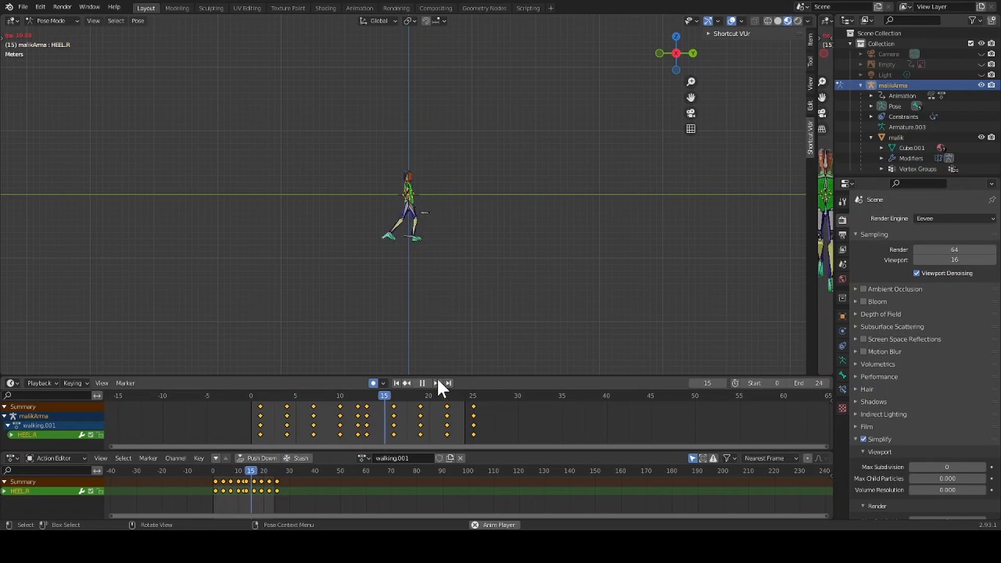
scroll(420, 293, up, 6)
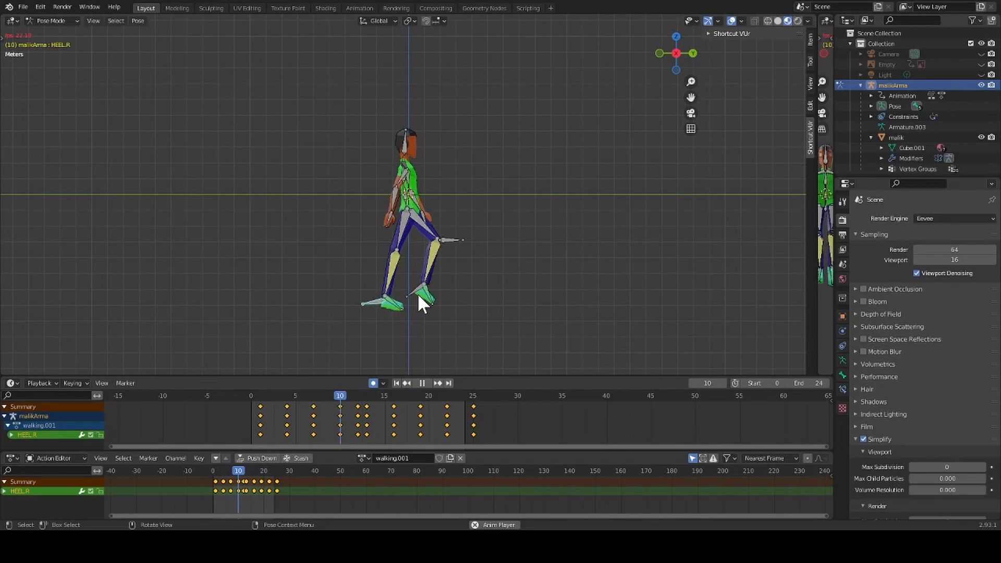
scroll(417, 294, up, 2)
scroll(416, 299, down, 3)
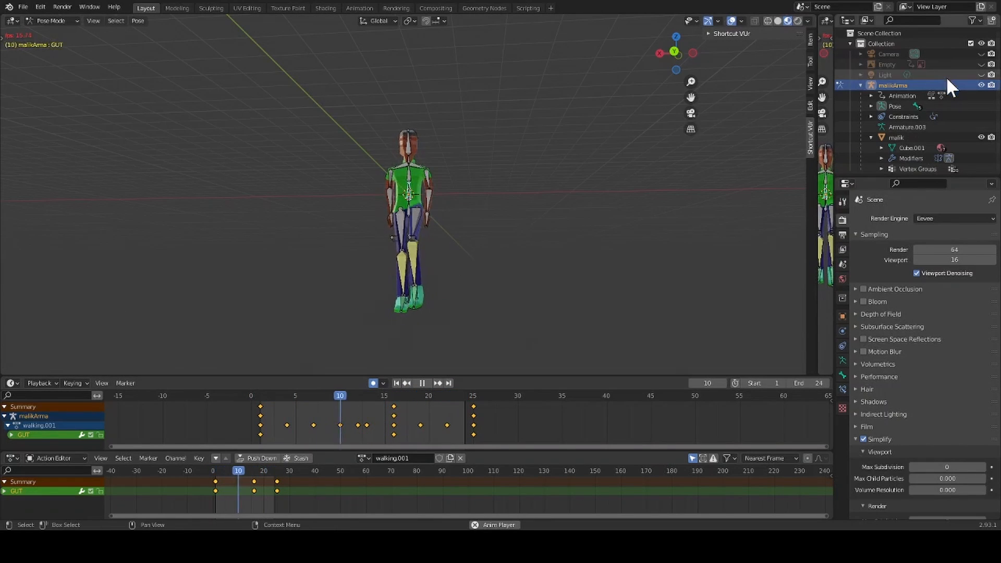
Hide the malikArma armature to examine the walking mesh without bones from the side.
click(979, 85)
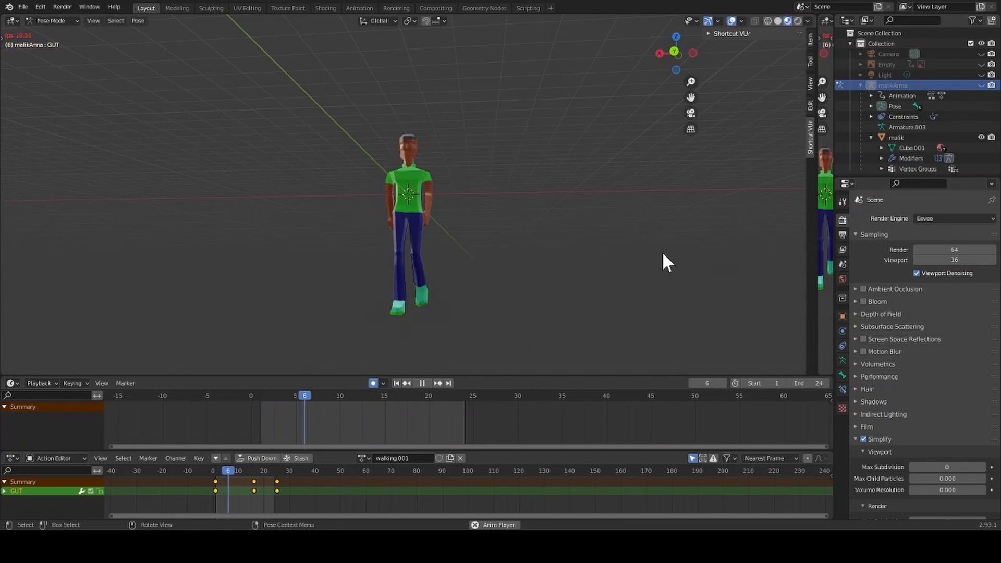
middle_drag(655, 256, 608, 258)
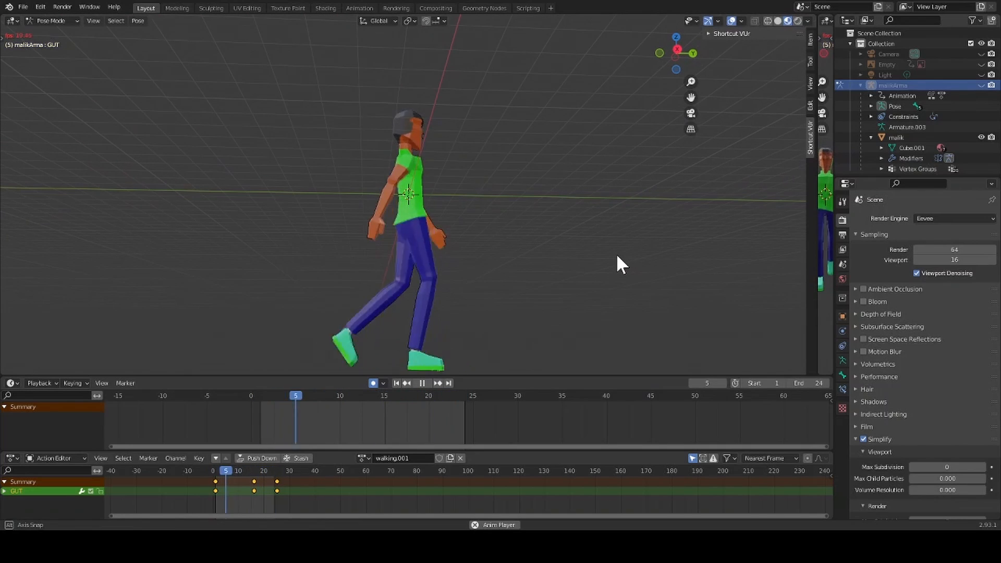